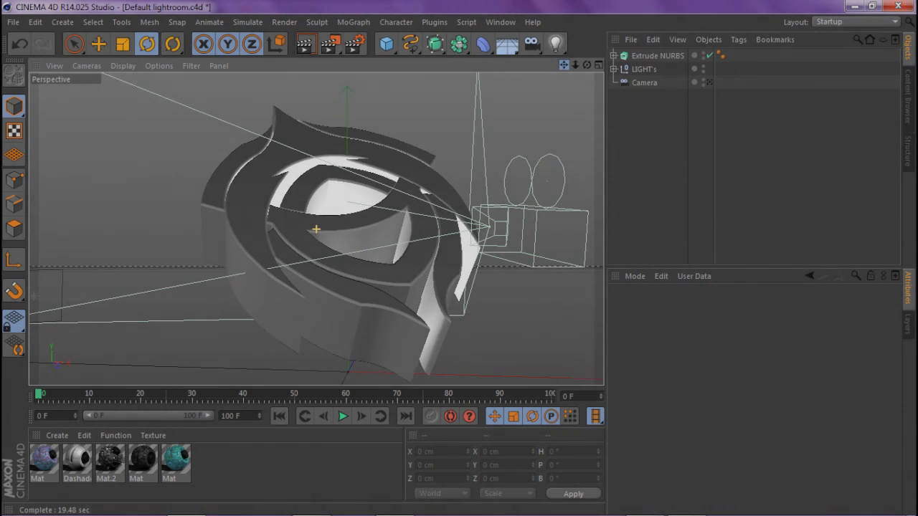
# - Rename the Extrude NURBS object as Divinity
pyautogui.keyDown('alt'); pyautogui.moveTo(316, 228); pyautogui.dragTo(345, 226); pyautogui.keyUp('alt')
pyautogui.click(634, 56)
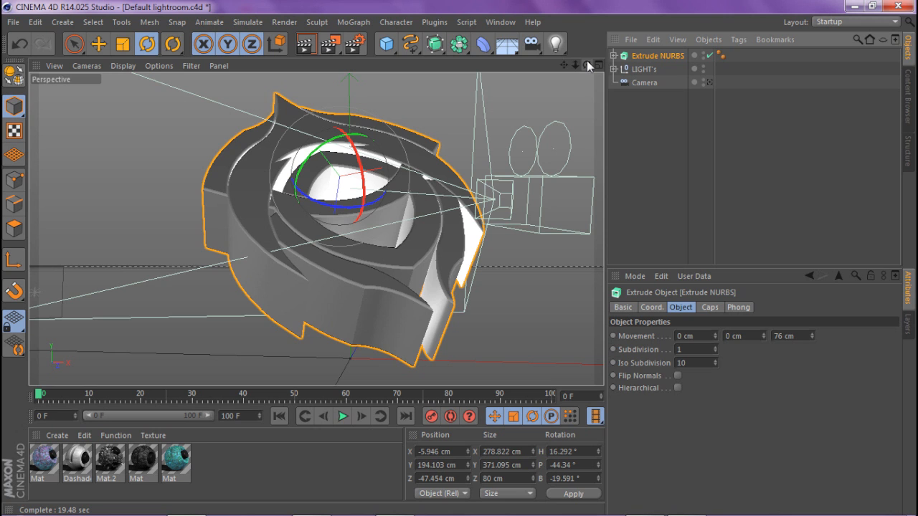
pyautogui.moveTo(574, 65); pyautogui.dragTo(592, 66)
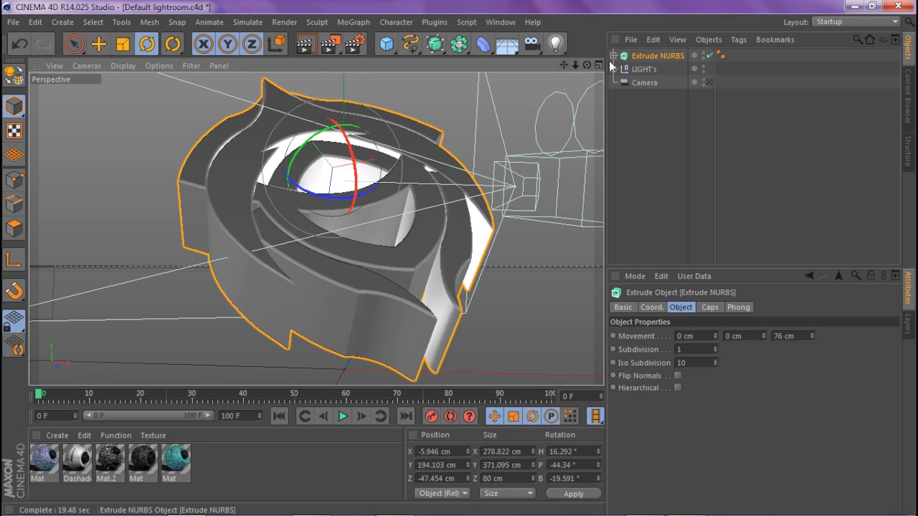
pyautogui.doubleClick(643, 58)
pyautogui.write('Dinvinty')
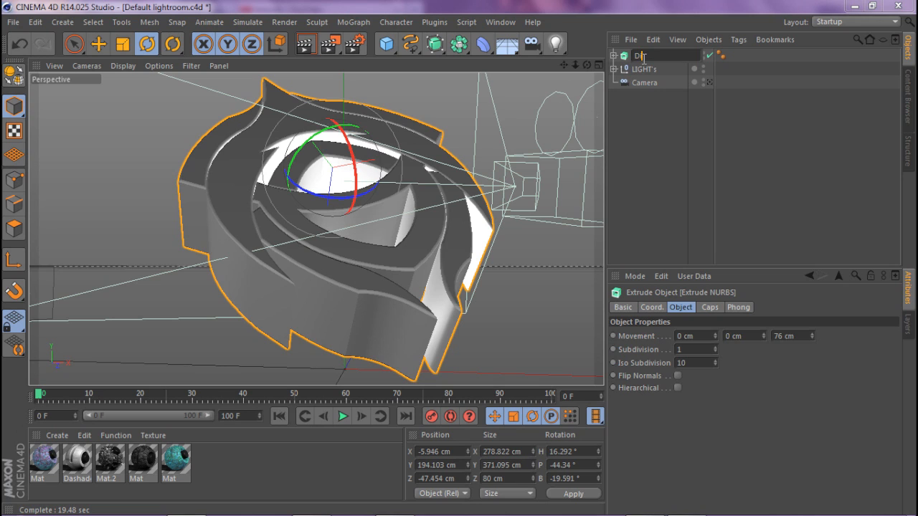
pyautogui.press('Return')
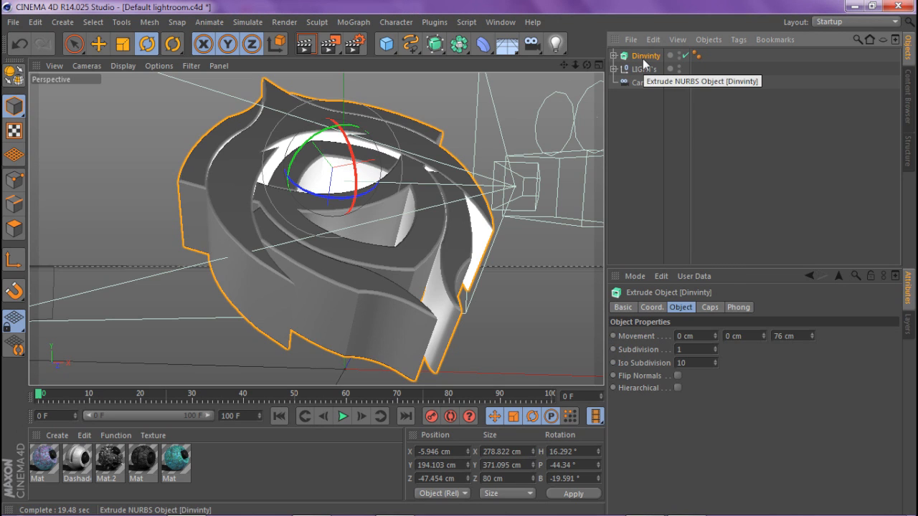
pyautogui.doubleClick(643, 59)
pyautogui.write('Divinity')
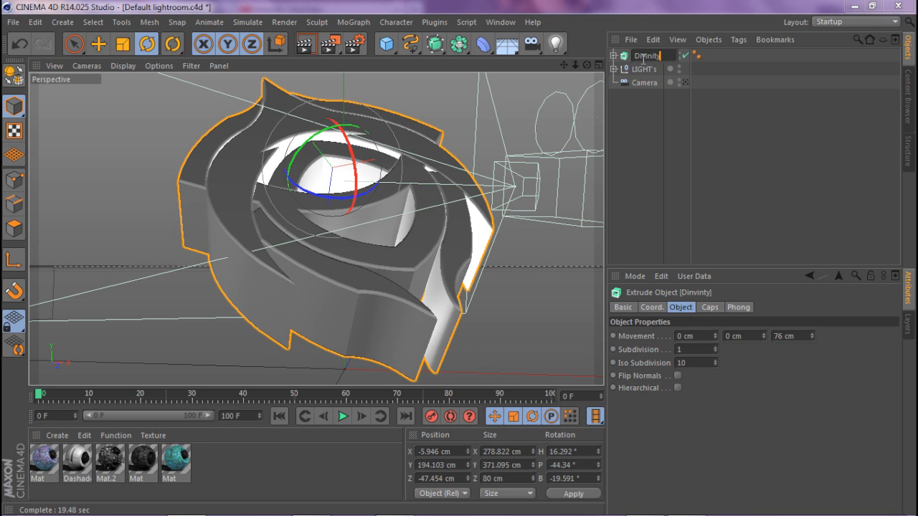
pyautogui.press('Return')
pyautogui.scroll(-2, 459, 186)
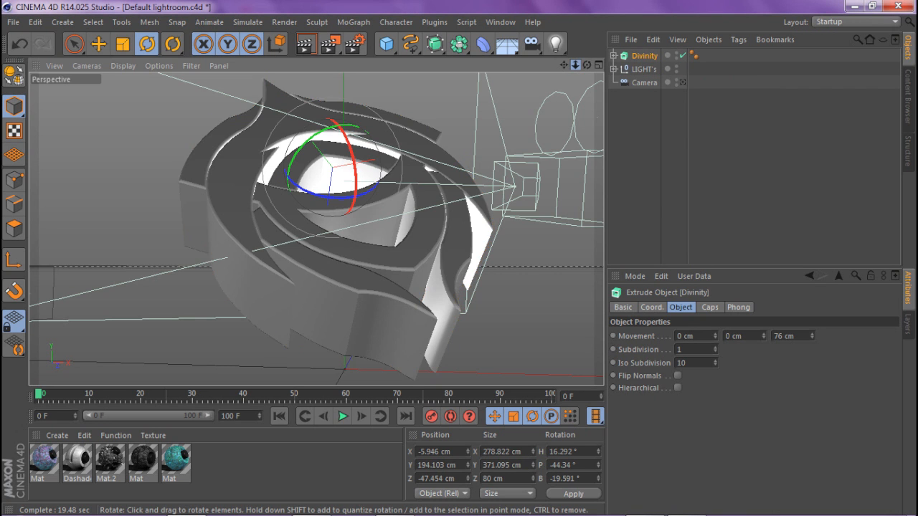
pyautogui.click(312, 507)
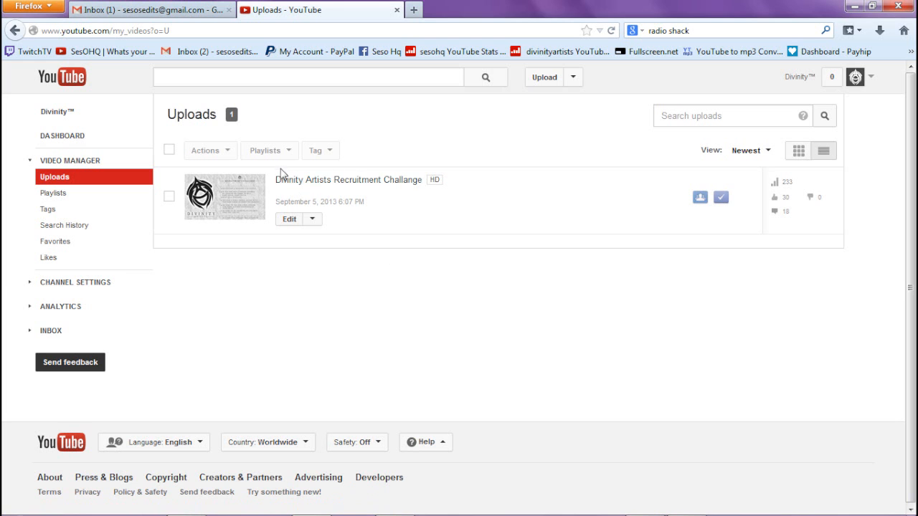
pyautogui.moveTo(226, 492)
pyautogui.click(187, 503)
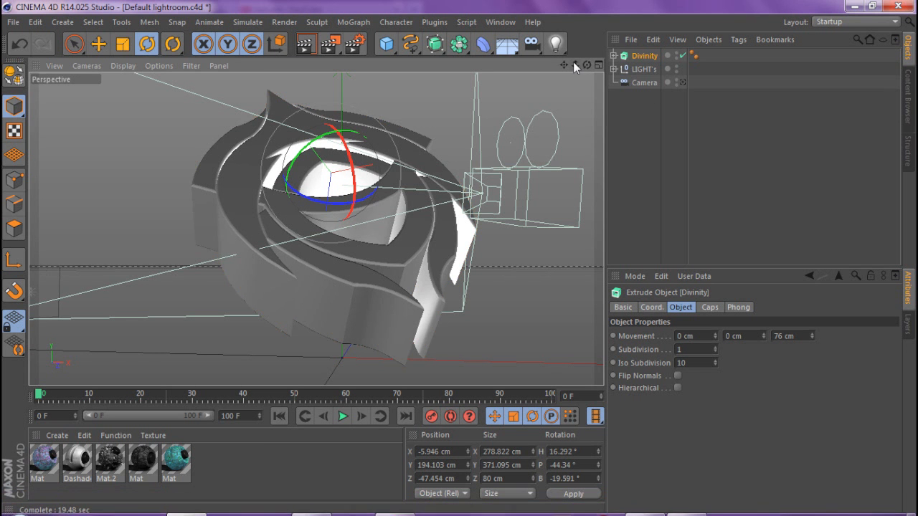
pyautogui.moveTo(563, 65)
pyautogui.mouseDown()
pyautogui.moveTo(602, 65)
pyautogui.moveTo(565, 61)
pyautogui.mouseUp()
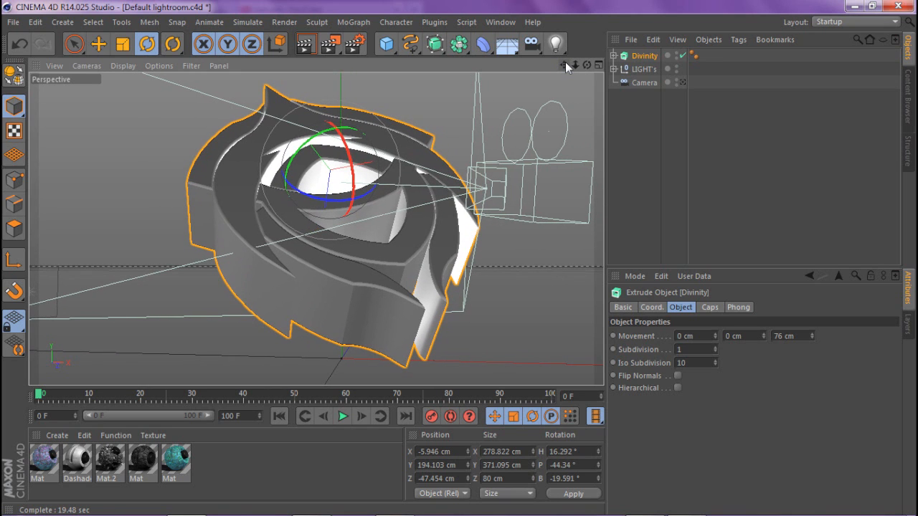
# - Compare the purple and teal Mat materials in the scene
pyautogui.click(55, 462)
pyautogui.click(170, 463)
pyautogui.click(52, 456)
pyautogui.click(181, 470)
pyautogui.click(54, 462)
pyautogui.click(170, 462)
pyautogui.click(47, 460)
# - Examine the Mat.12 and Mat.13 presets of Ex. SesOHQ Materials in the Content Browser, and close it
pyautogui.click(500, 22)
pyautogui.click(522, 104)
pyautogui.click(512, 22)
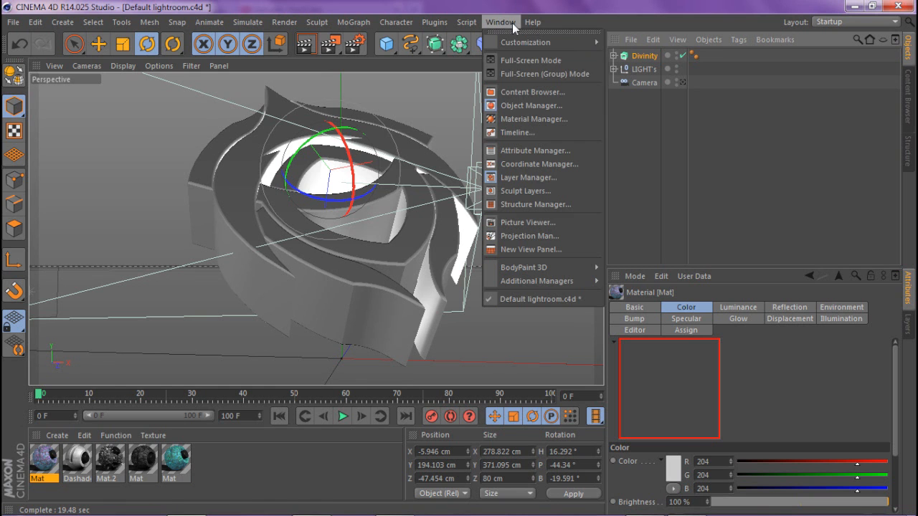
pyautogui.click(519, 89)
pyautogui.click(636, 99)
pyautogui.scroll(-3, 643, 102)
pyautogui.scroll(3, 645, 104)
pyautogui.click(691, 170)
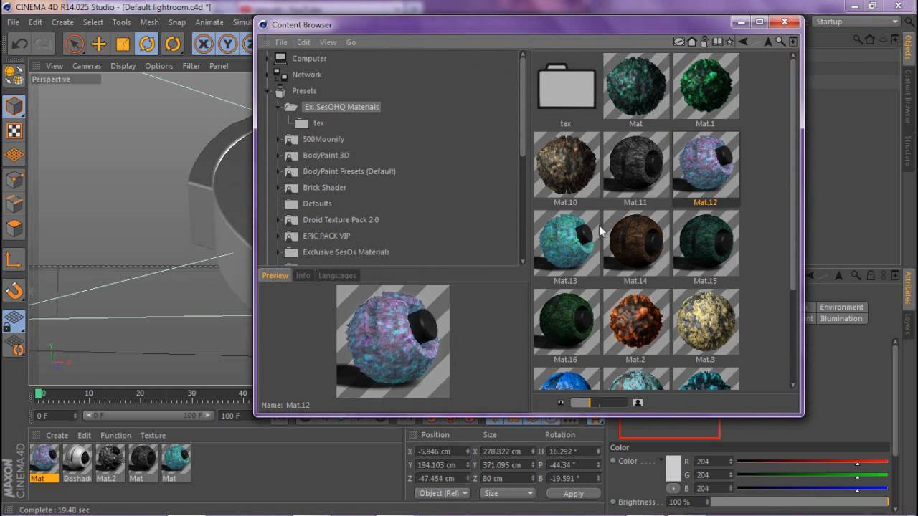
pyautogui.click(575, 235)
pyautogui.click(785, 22)
# - Compare the Dashadelic, Mat.2 and dark Mat materials in the scene
pyautogui.click(116, 462)
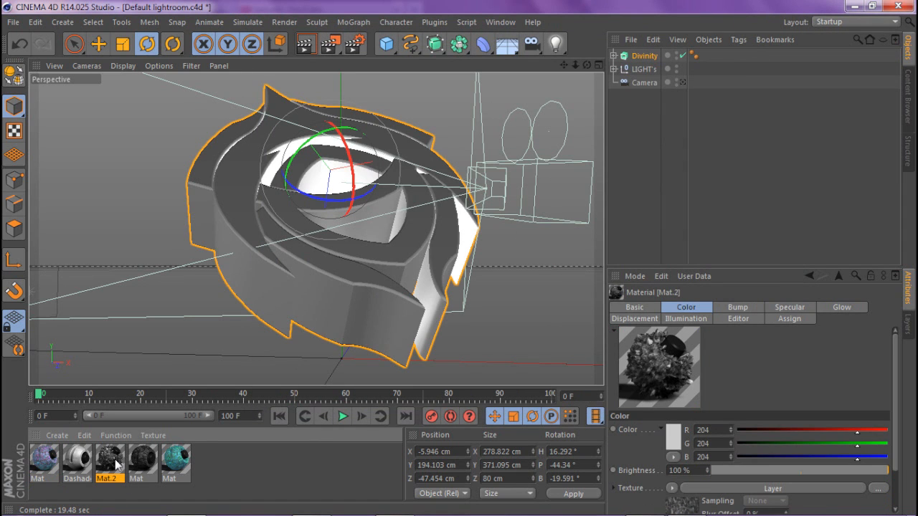
pyautogui.click(78, 461)
pyautogui.click(142, 465)
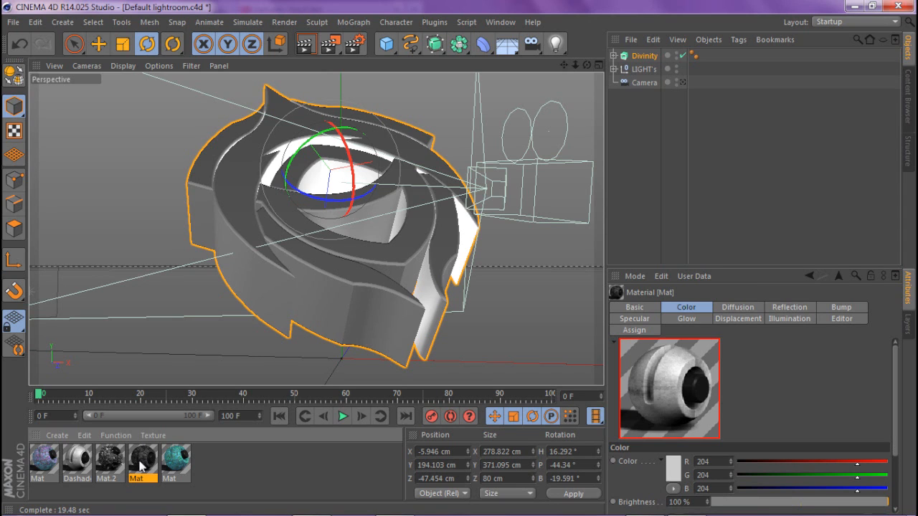
pyautogui.click(80, 459)
pyautogui.click(108, 463)
pyautogui.click(135, 465)
pyautogui.click(112, 467)
pyautogui.click(85, 463)
pyautogui.click(108, 464)
pyautogui.click(142, 465)
pyautogui.click(113, 465)
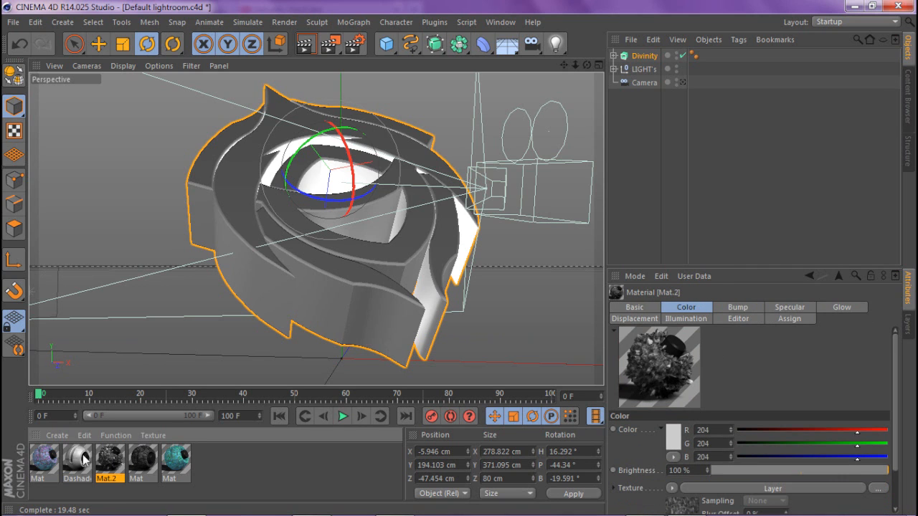
pyautogui.click(83, 465)
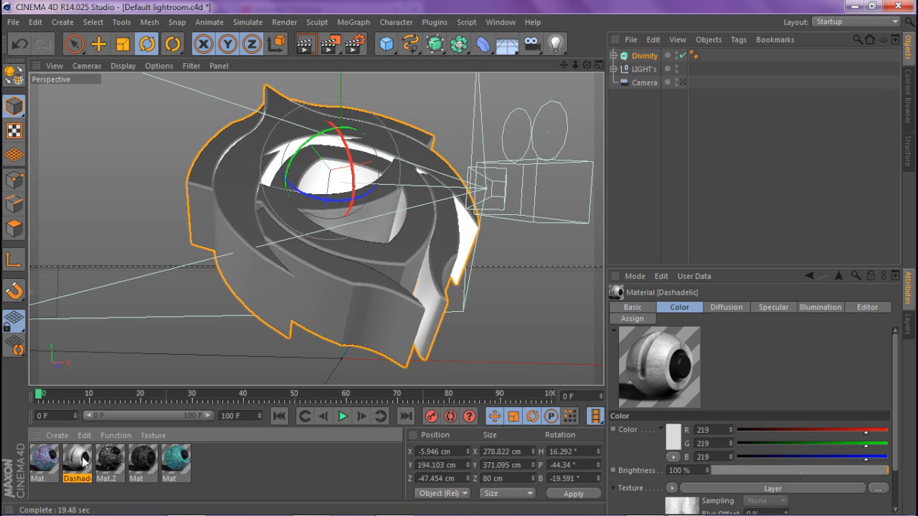
pyautogui.click(112, 462)
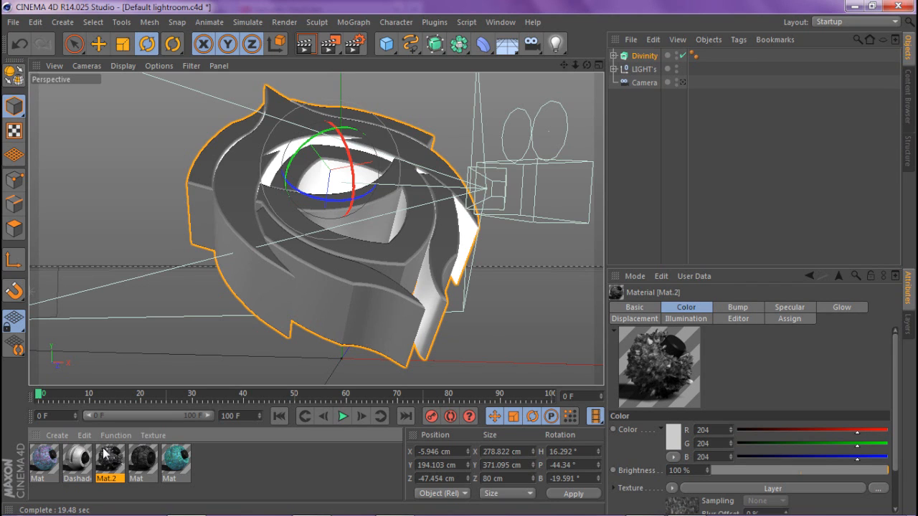
# - Duplicate the Divinity object by copying and pasting it in the scene
pyautogui.moveTo(576, 65); pyautogui.dragTo(563, 68)
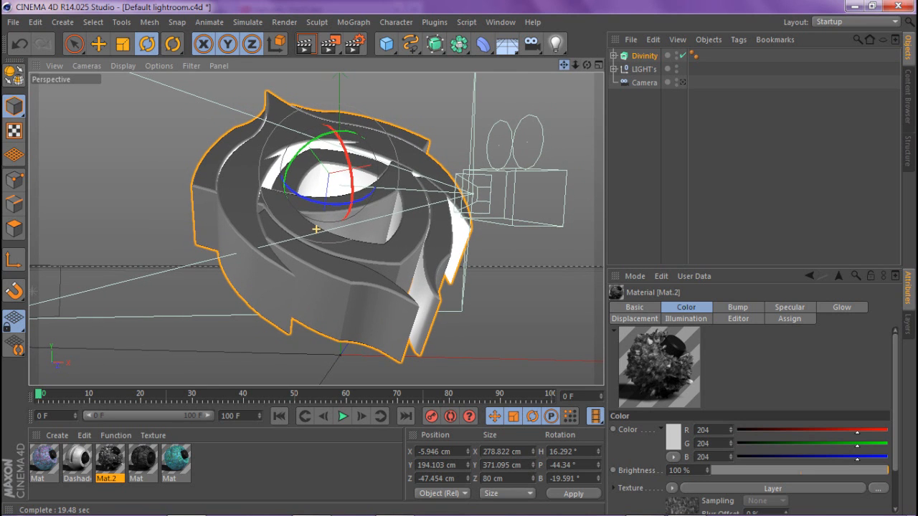
pyautogui.hotkey('ctrl', 'c')
pyautogui.hotkey('ctrl', 'v')
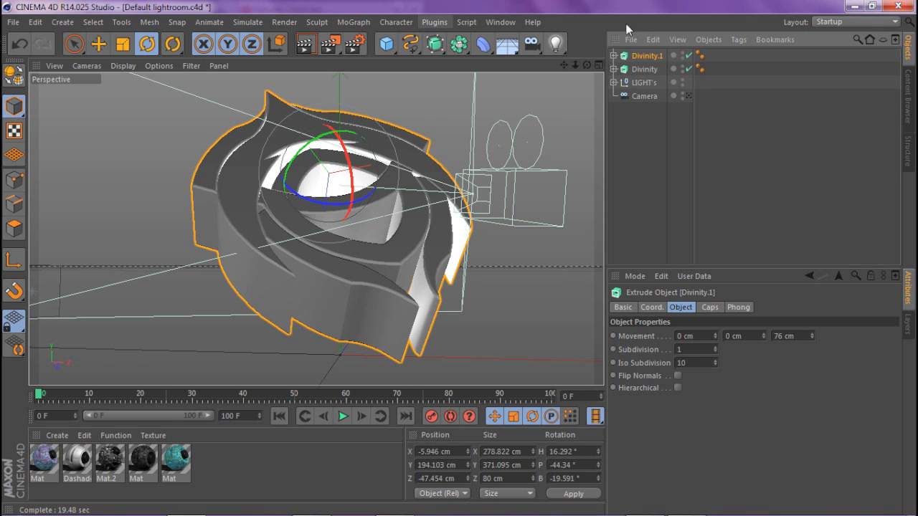
# - Fracture the duplicate Divinity object into 350 pieces with NitroBlast Main at High quality, and close the plugin
pyautogui.click(434, 24)
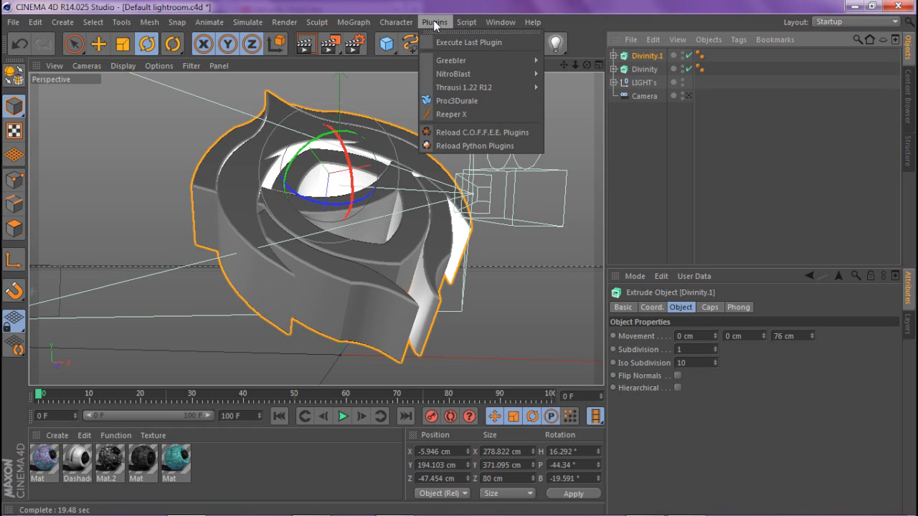
pyautogui.moveTo(448, 74)
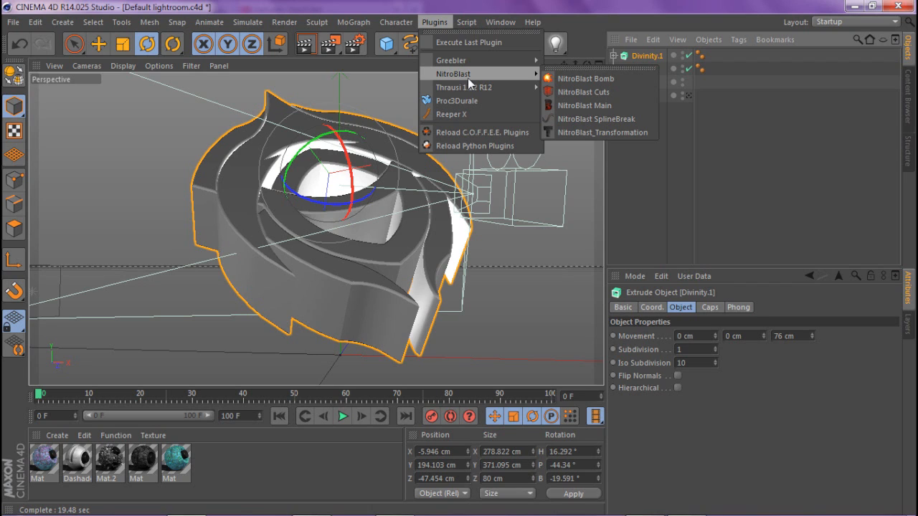
pyautogui.click(607, 105)
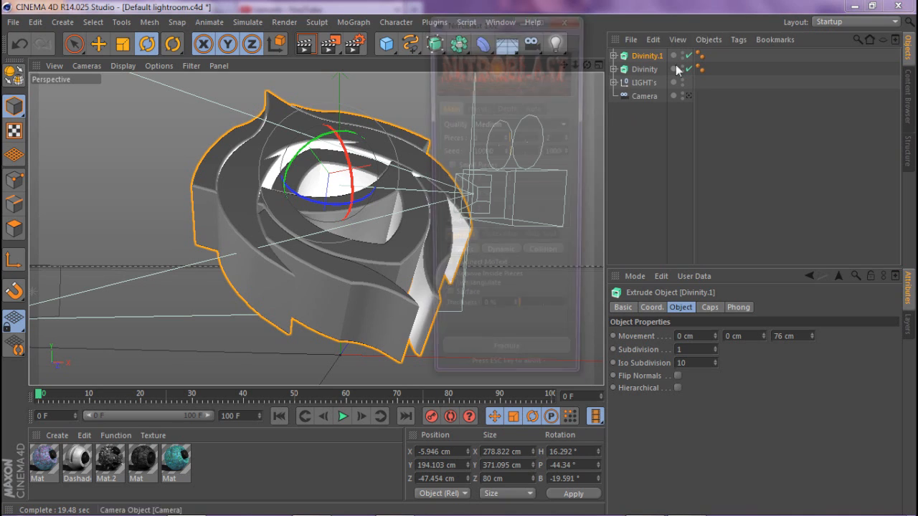
pyautogui.click(499, 123)
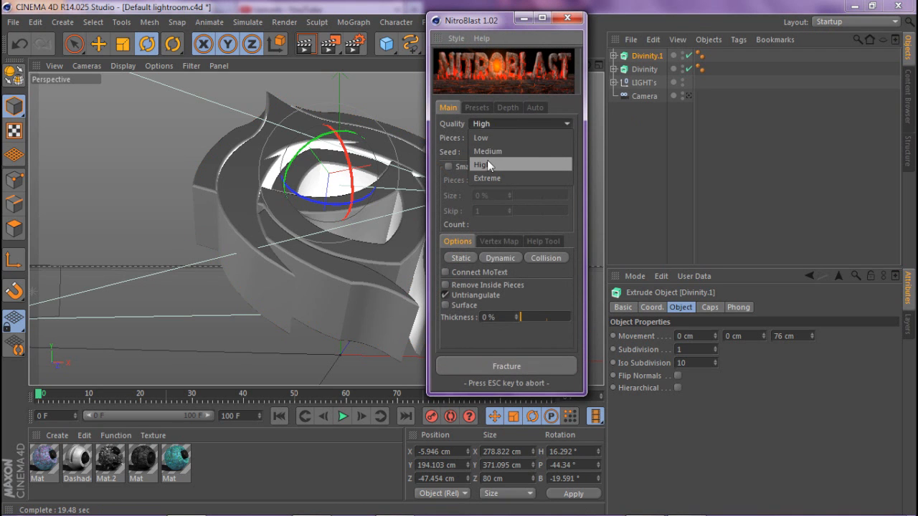
pyautogui.click(486, 160)
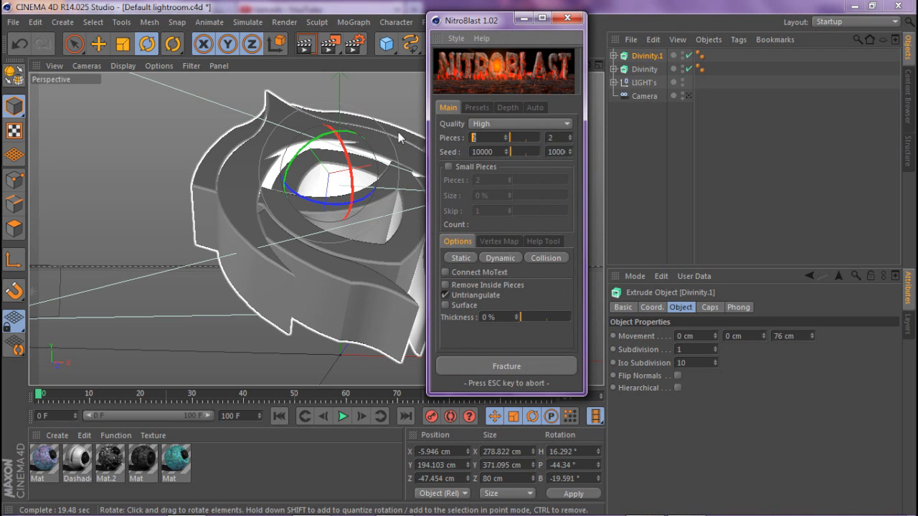
pyautogui.write('350')
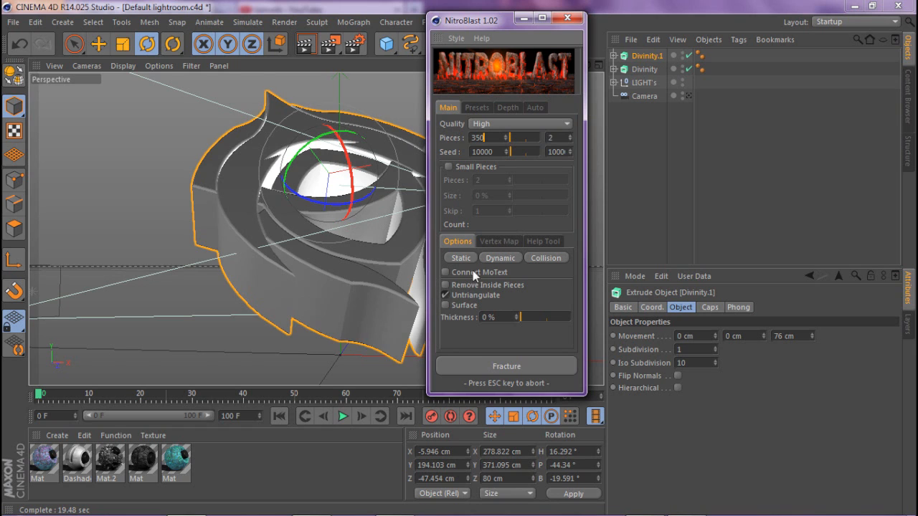
pyautogui.click(478, 369)
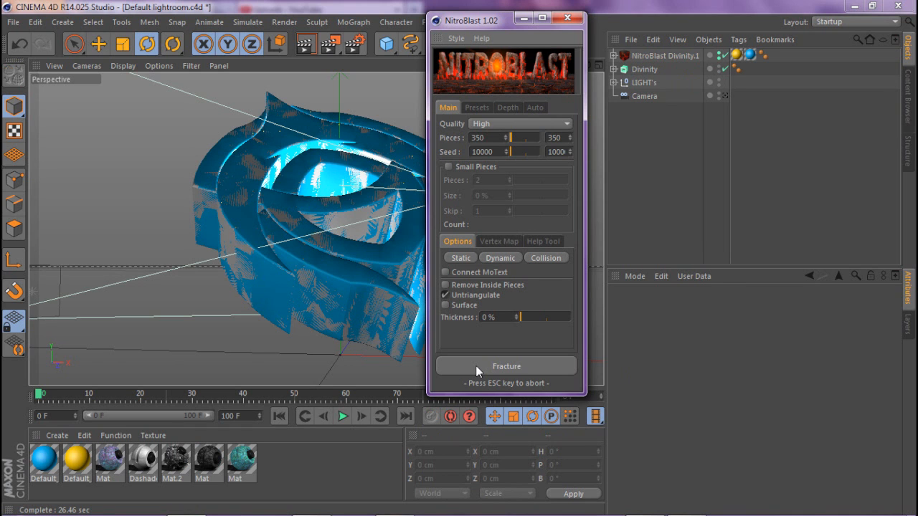
pyautogui.click(568, 19)
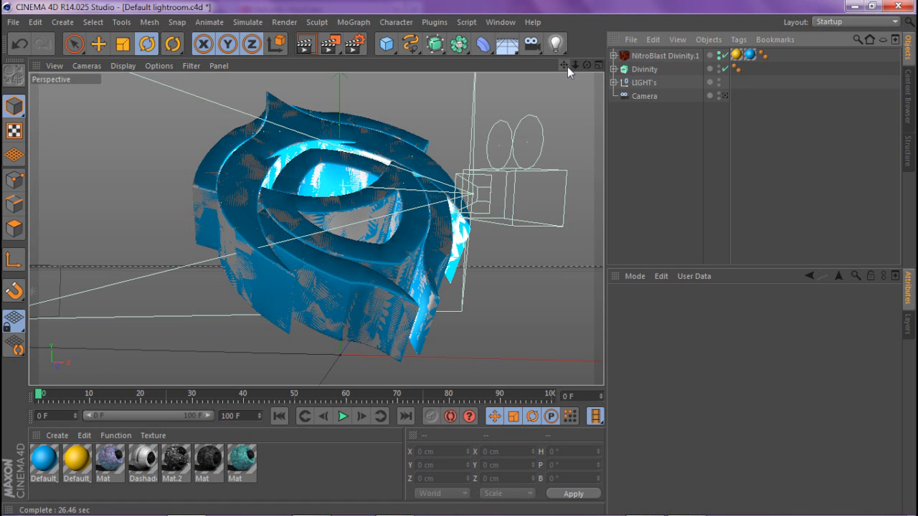
# - Review the Default_OUT, purple Mat, Mat.2 and dark Mat materials for the fractured object
pyautogui.moveTo(567, 67)
pyautogui.mouseDown()
pyautogui.moveTo(544, 79)
pyautogui.moveTo(573, 71)
pyautogui.moveTo(567, 67)
pyautogui.mouseUp()
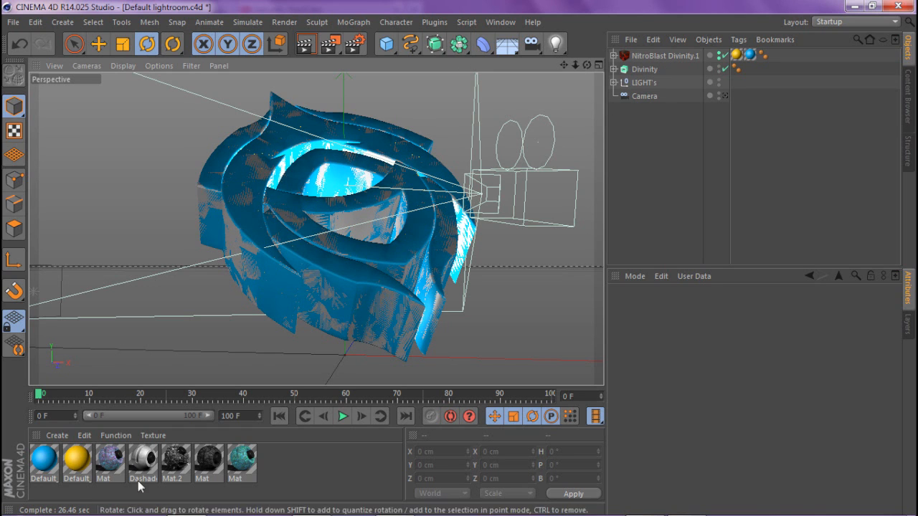
pyautogui.click(45, 463)
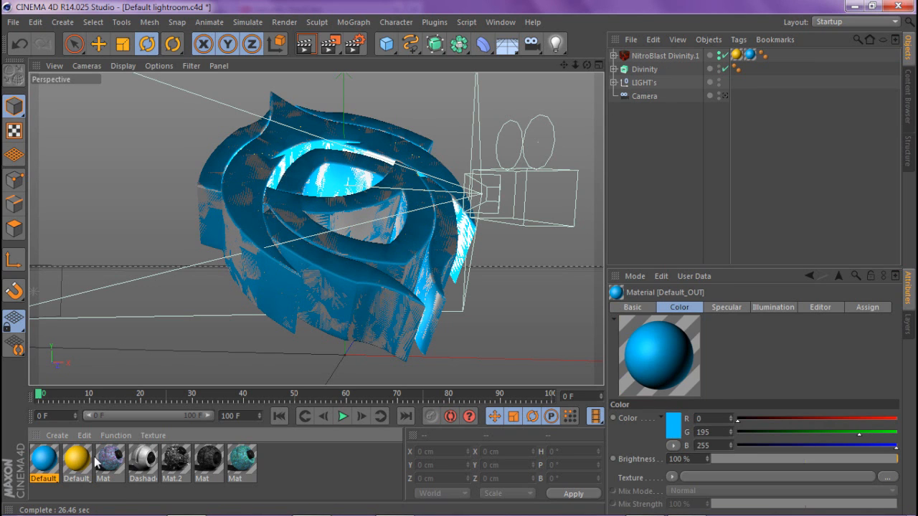
pyautogui.click(100, 462)
pyautogui.click(175, 460)
pyautogui.click(204, 462)
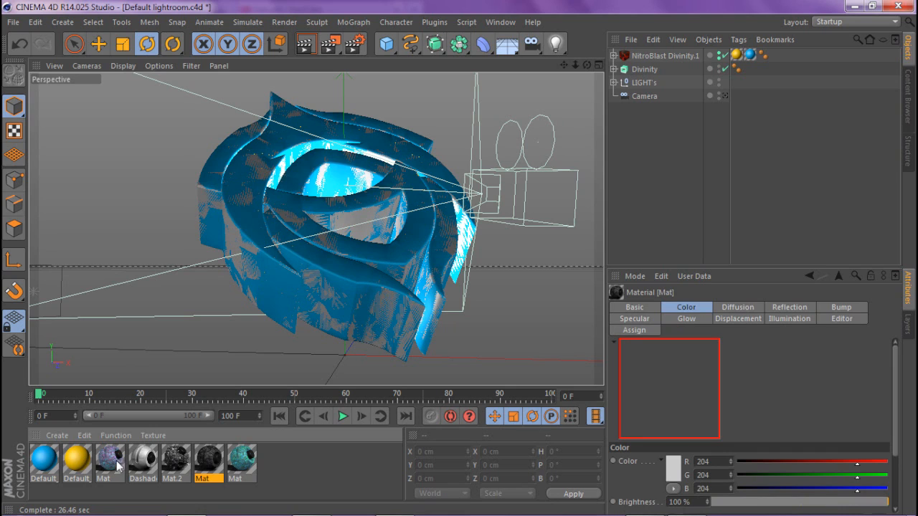
pyautogui.click(109, 465)
pyautogui.click(176, 462)
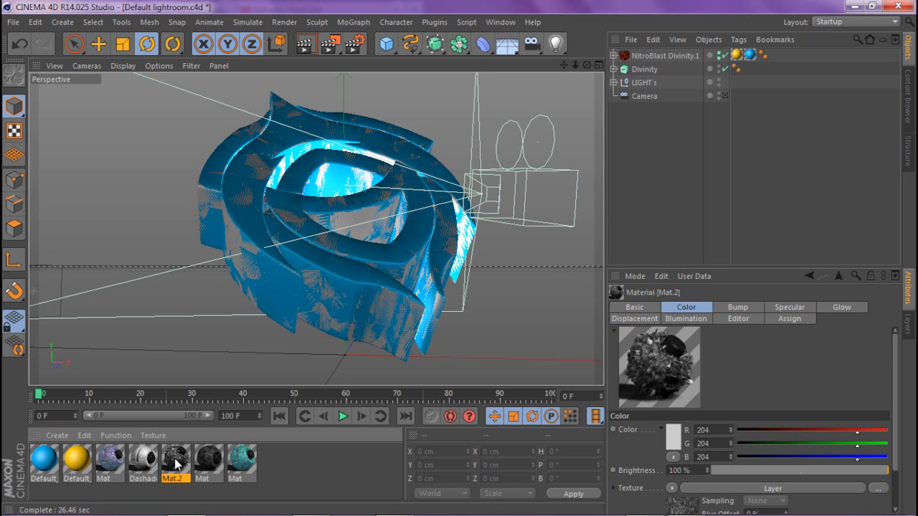
# - Replace Default_IN with the teal Mat in the NitroBlast object's inside texture tag, using Cubic projection
pyautogui.click(647, 57)
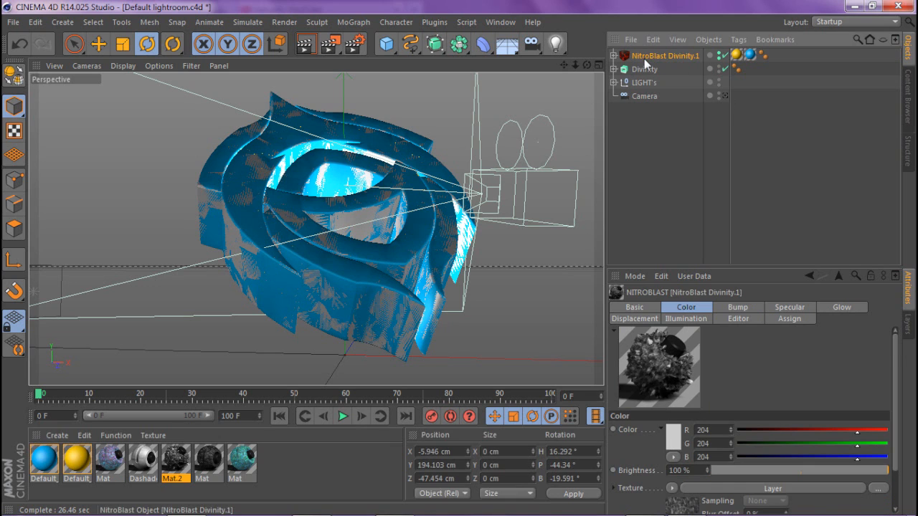
pyautogui.click(737, 58)
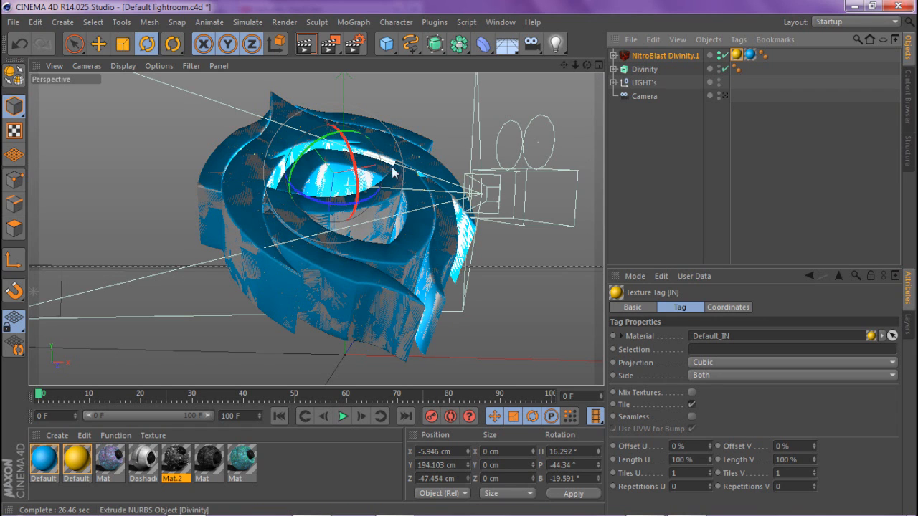
pyautogui.moveTo(111, 466)
pyautogui.mouseDown()
pyautogui.moveTo(187, 407)
pyautogui.moveTo(200, 478)
pyautogui.moveTo(108, 457)
pyautogui.mouseUp()
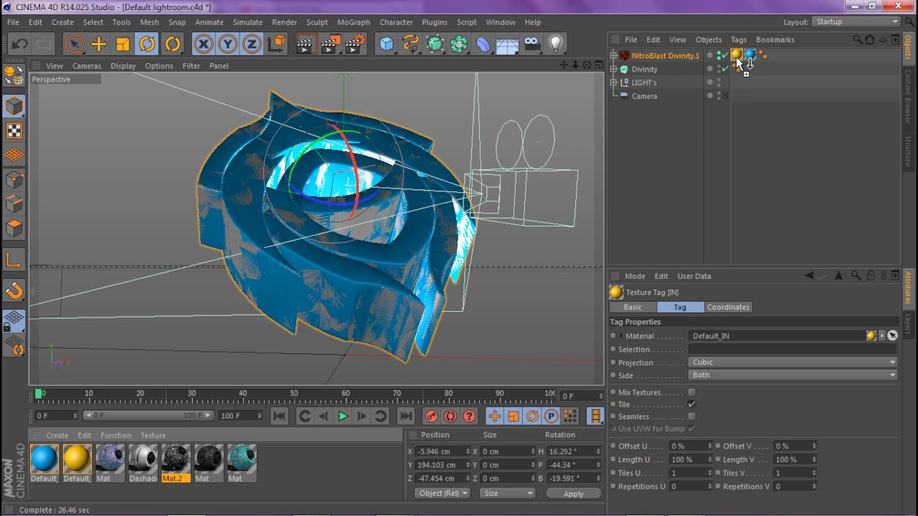
pyautogui.moveTo(738, 61); pyautogui.dragTo(738, 62)
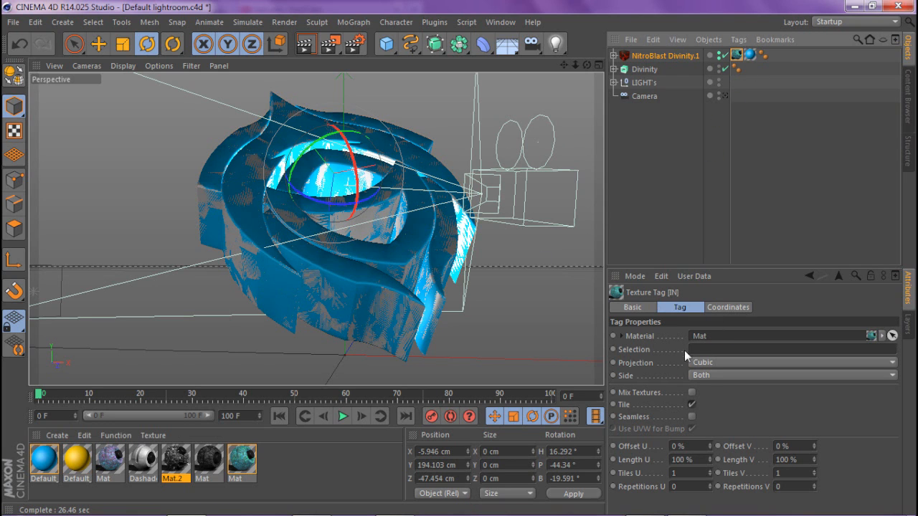
pyautogui.click(701, 364)
pyautogui.click(710, 419)
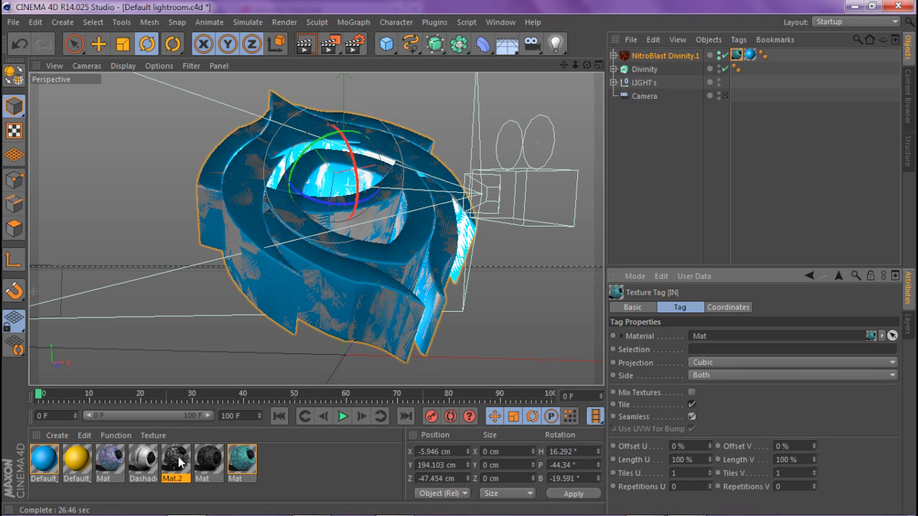
# - Replace Default_OUT with Mat.2 in the NitroBlast object's outside texture tag and enable Seamless for it
pyautogui.moveTo(182, 465); pyautogui.dragTo(319, 472)
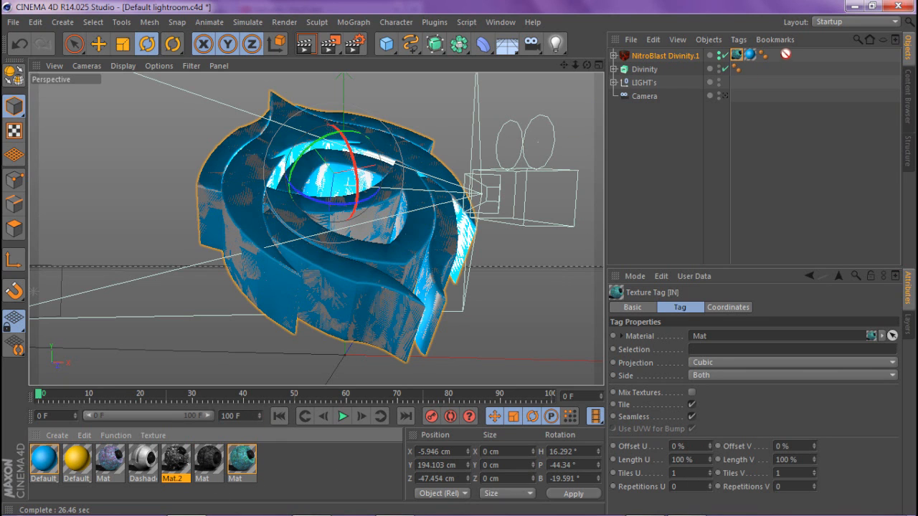
pyautogui.moveTo(750, 54); pyautogui.dragTo(751, 54)
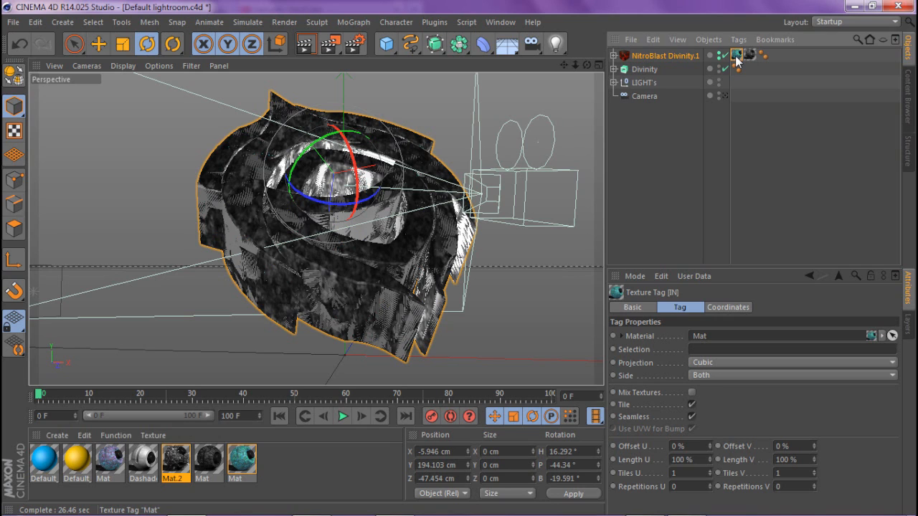
pyautogui.click(750, 55)
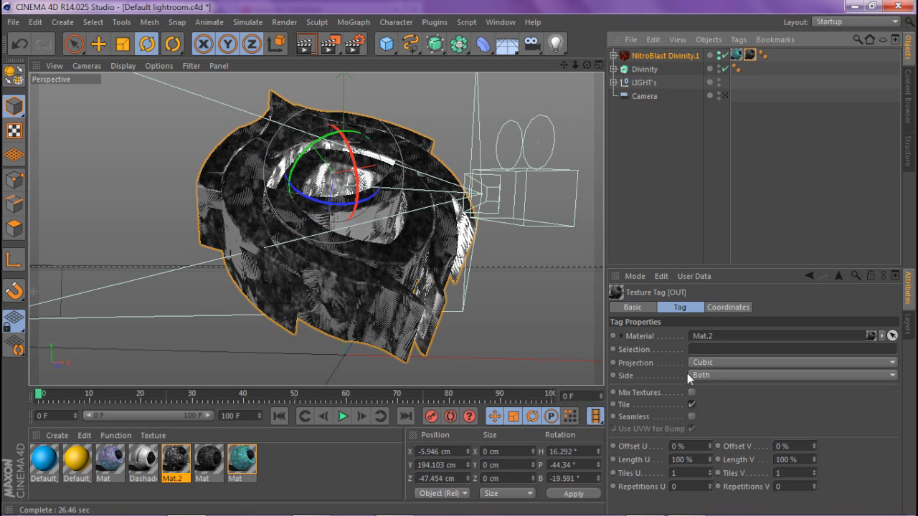
pyautogui.click(691, 416)
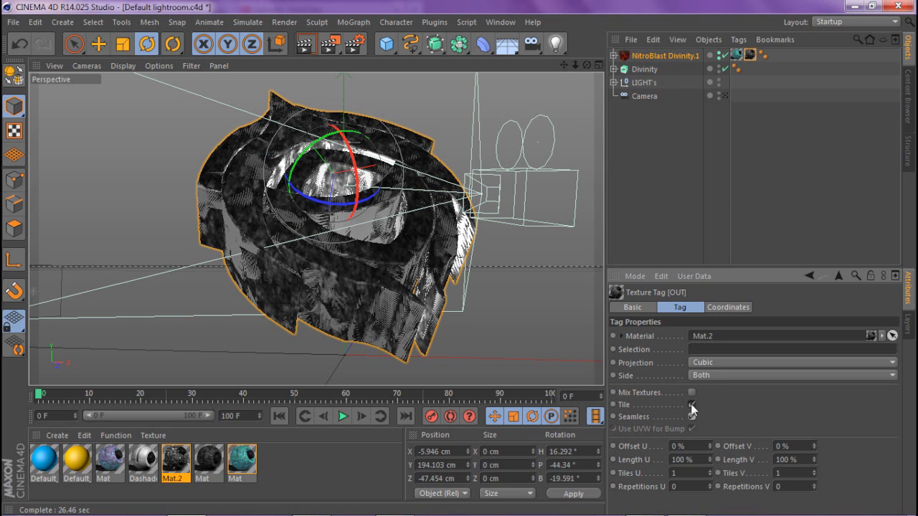
# - Expand the NitroBlast hierarchy down to its dynamic pieces and add a MoGraph Fracture object to the scene
pyautogui.click(614, 56)
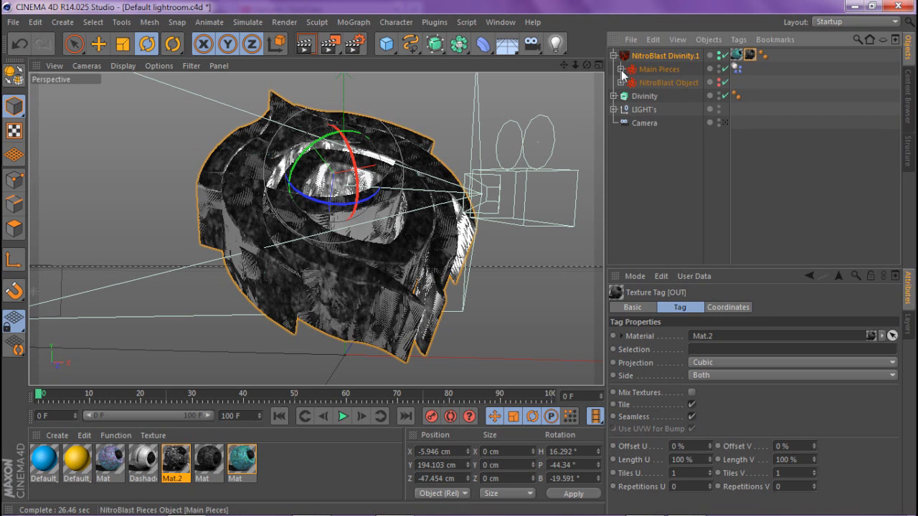
pyautogui.click(620, 69)
pyautogui.click(627, 83)
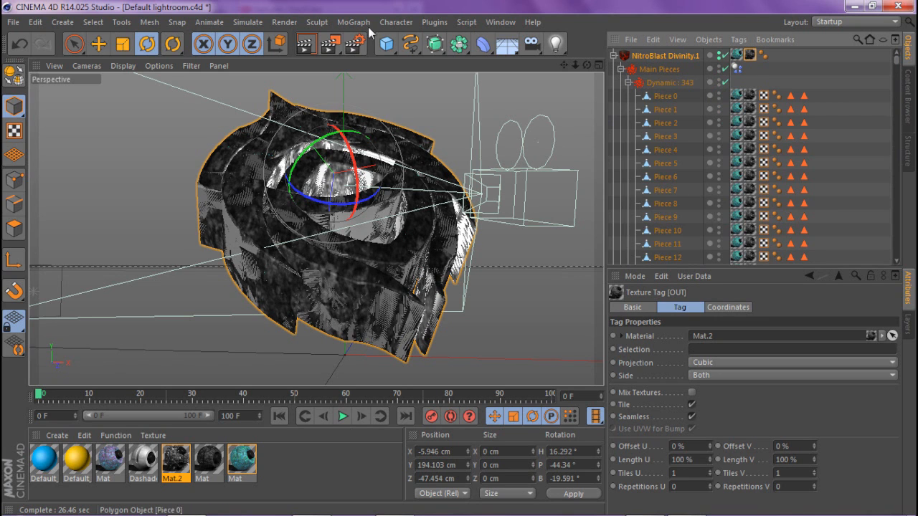
pyautogui.click(362, 23)
pyautogui.click(375, 144)
# - Select all pieces from Piece 0 to Piece 342 and move them into the Fracture object
pyautogui.moveTo(895, 61); pyautogui.dragTo(902, 37)
pyautogui.click(691, 219)
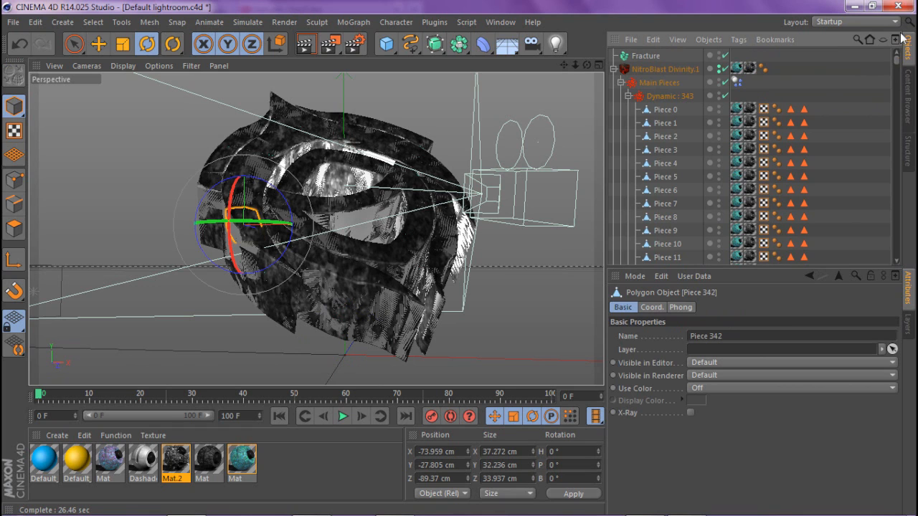
pyautogui.keyDown('shift'); pyautogui.click(667, 111); pyautogui.keyUp('shift')
pyautogui.moveTo(660, 96); pyautogui.dragTo(650, 61)
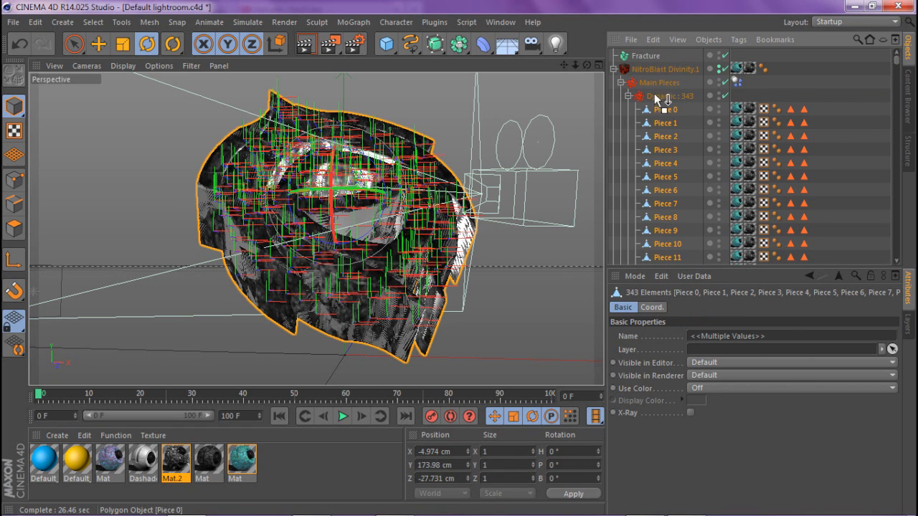
pyautogui.moveTo(647, 57); pyautogui.dragTo(647, 57)
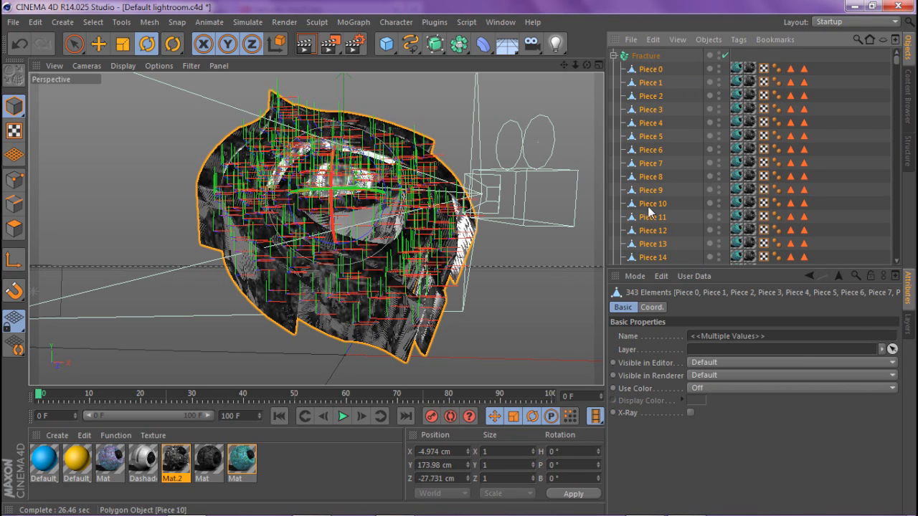
# - Collapse the Fracture object and delete the emptied NitroBlast Divinity.1 object
pyautogui.click(613, 55)
pyautogui.click(640, 69)
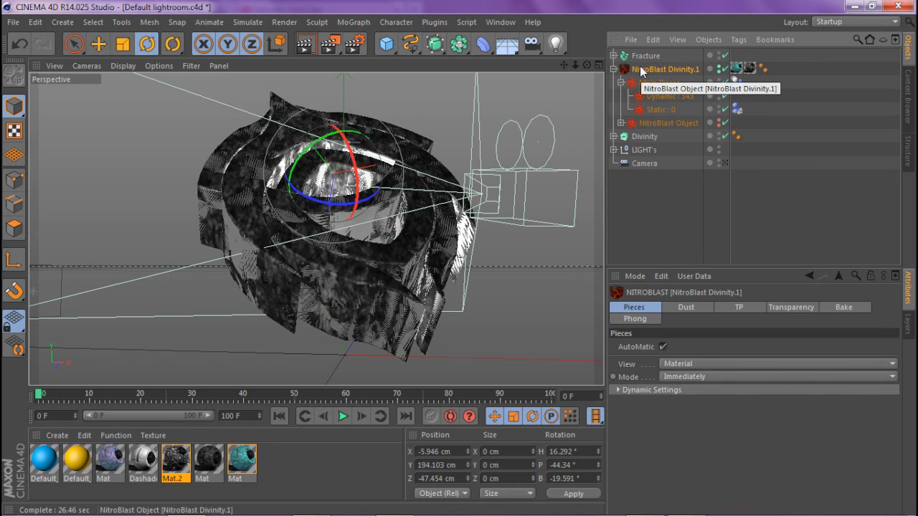
pyautogui.press('Delete')
# - Apply a MoGraph Random effector to the Fracture object
pyautogui.click(642, 57)
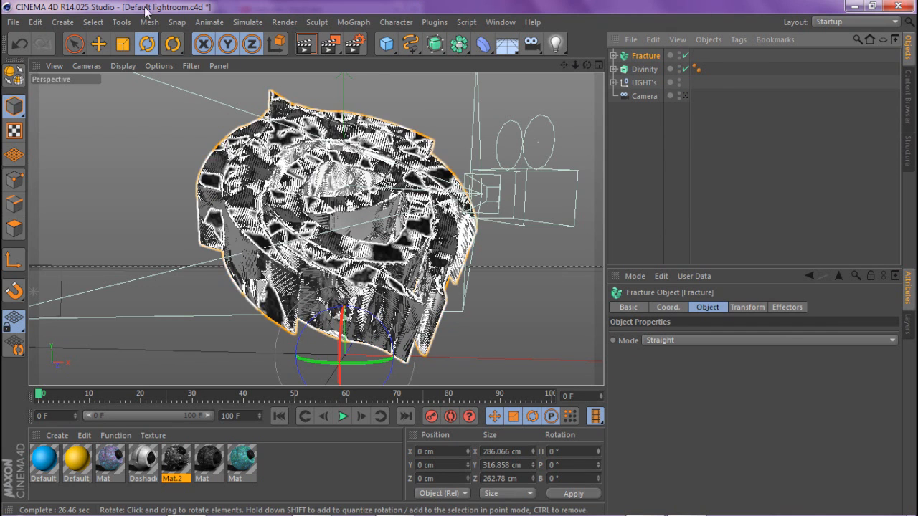
pyautogui.click(362, 23)
pyautogui.moveTo(368, 45)
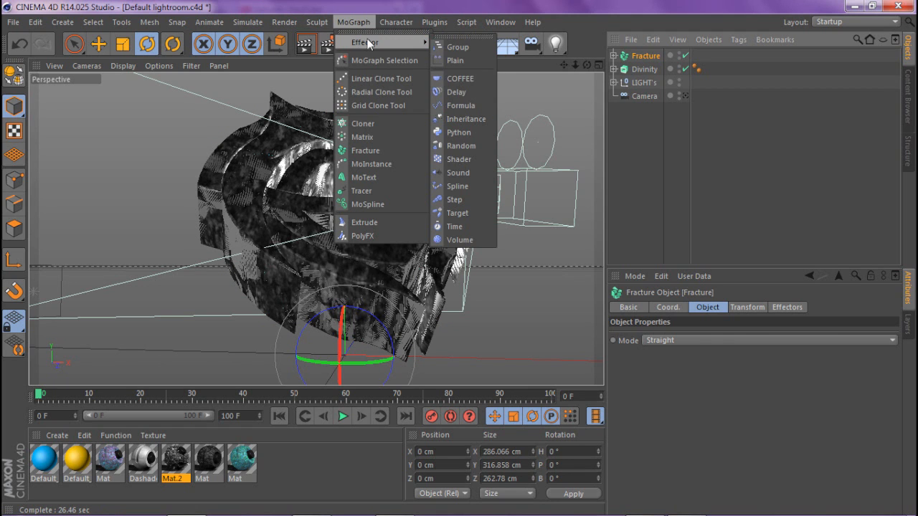
pyautogui.click(454, 147)
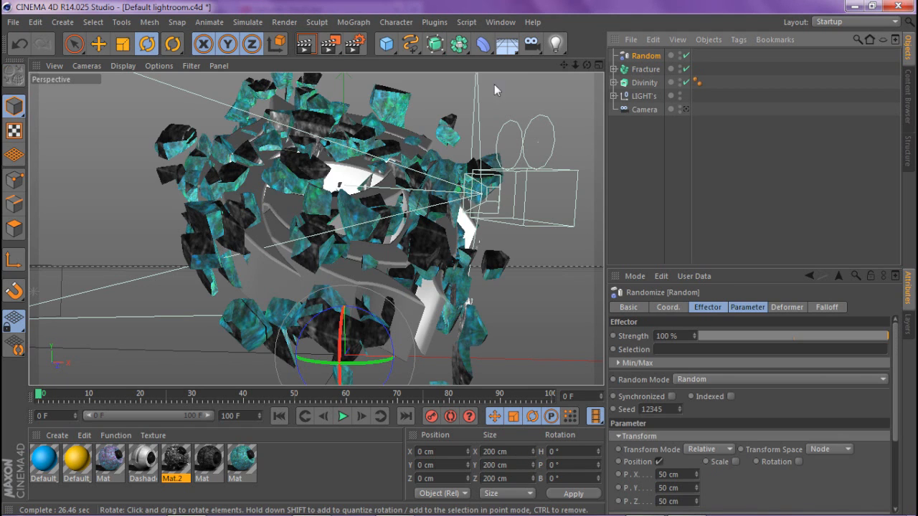
# - Reduce the Random effector's strength so the fractured pieces sit closer to the logo
pyautogui.click(685, 110)
pyautogui.moveTo(586, 65); pyautogui.dragTo(563, 69)
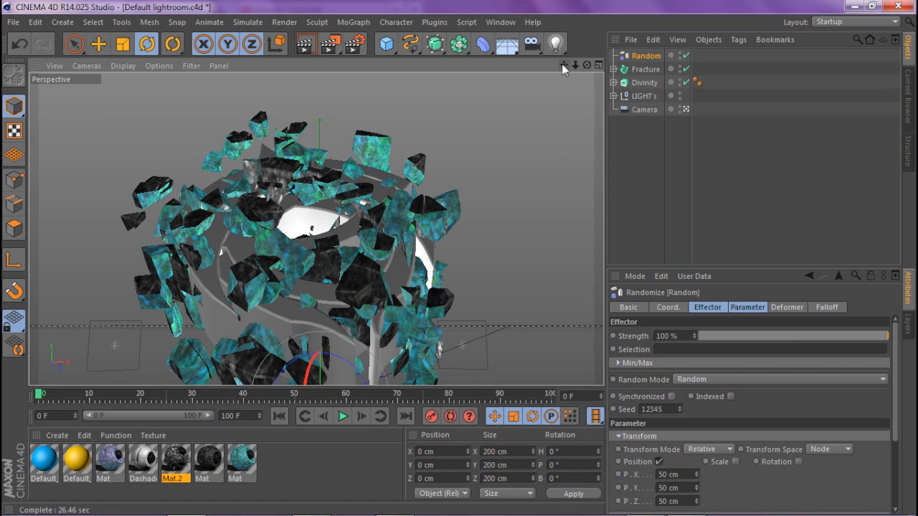
pyautogui.click(686, 108)
pyautogui.moveTo(565, 63); pyautogui.dragTo(564, 64)
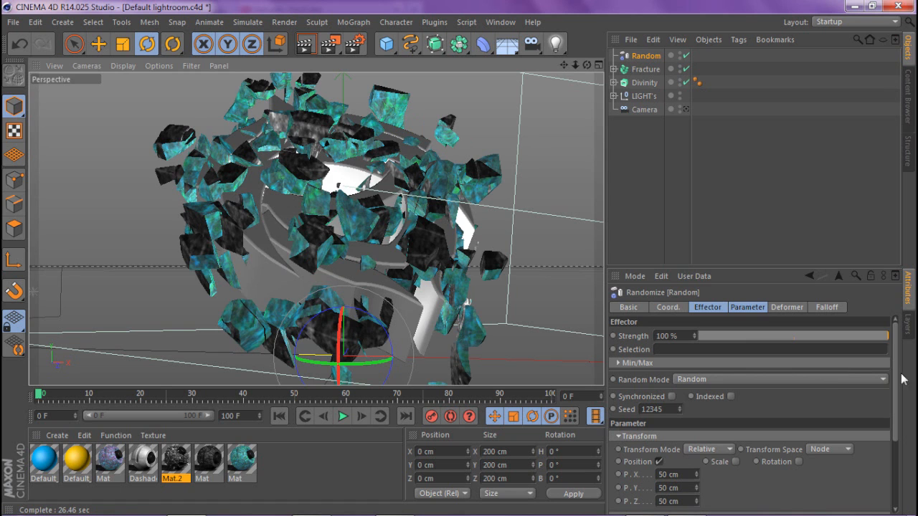
pyautogui.moveTo(873, 340); pyautogui.dragTo(787, 343)
pyautogui.click(787, 247)
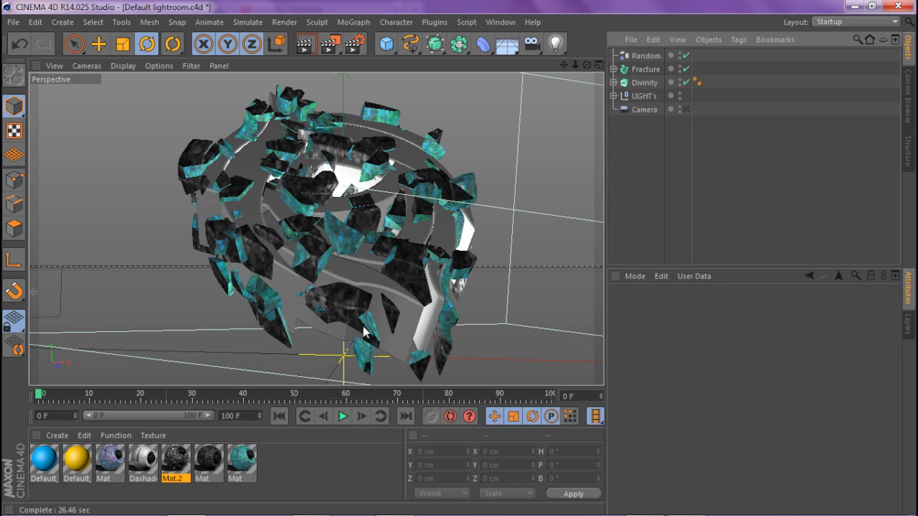
# - Make two duplicates of the Divinity extrude object, keeping the original in place
pyautogui.click(683, 109)
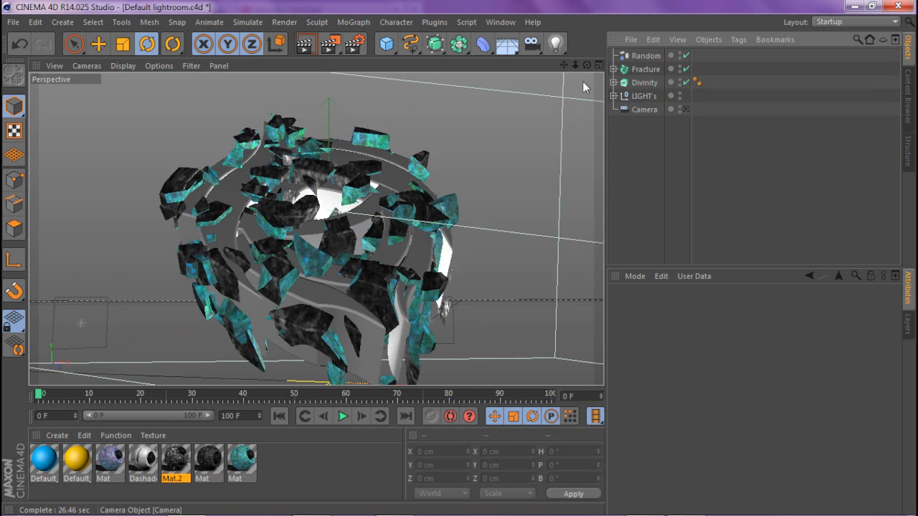
pyautogui.moveTo(573, 66); pyautogui.dragTo(588, 68)
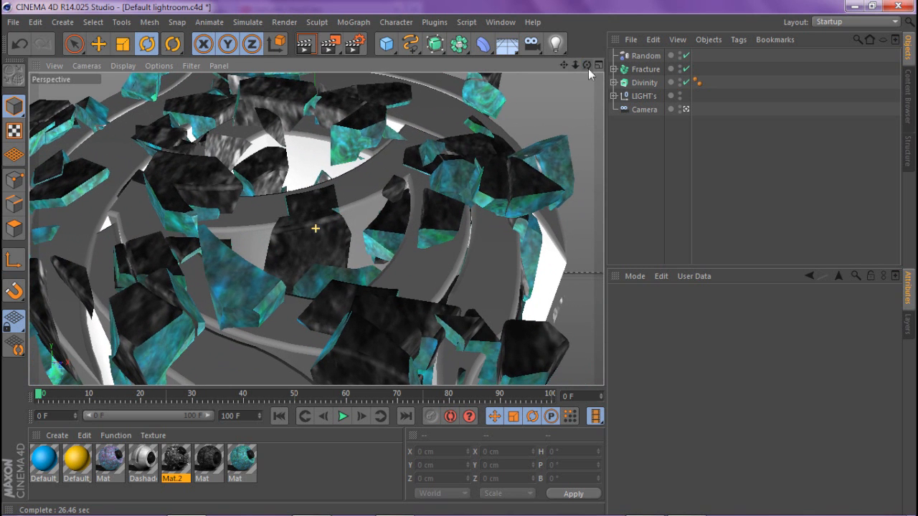
pyautogui.click(637, 83)
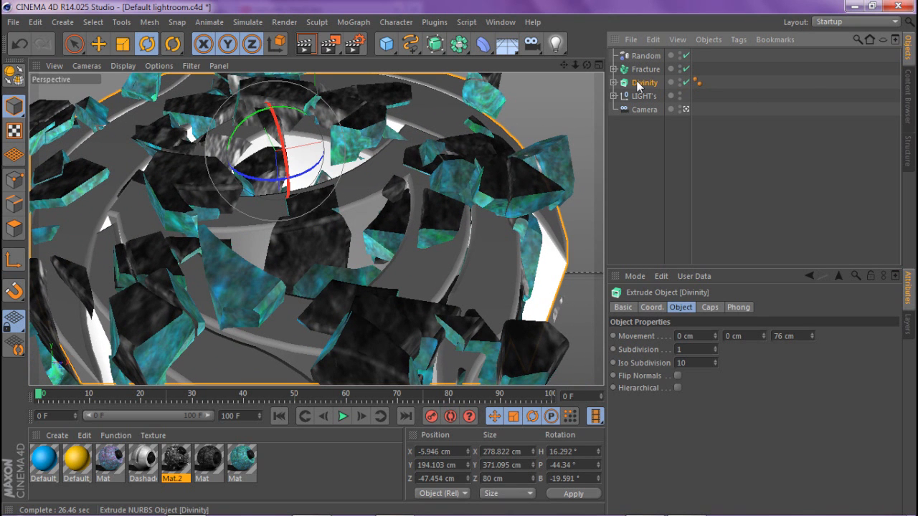
pyautogui.keyDown('ctrl'); pyautogui.moveTo(637, 84); pyautogui.dragTo(639, 53); pyautogui.keyUp('ctrl')
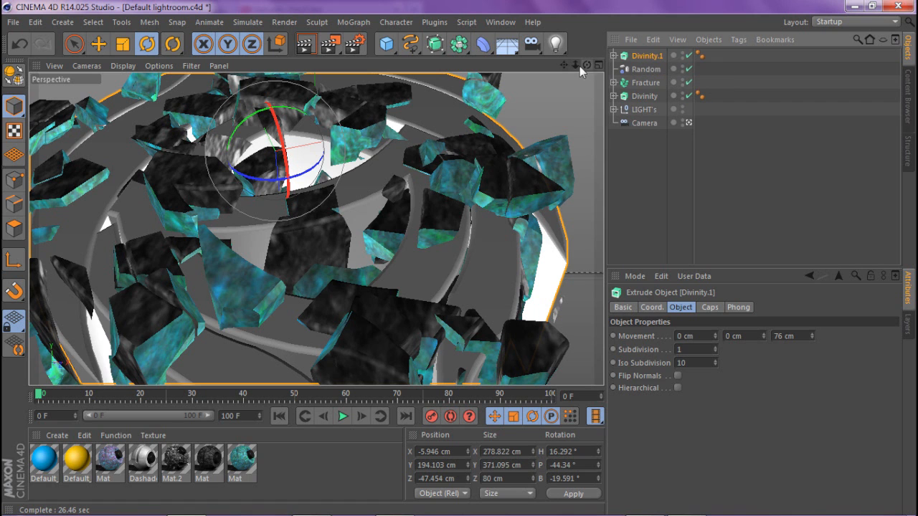
pyautogui.click(688, 123)
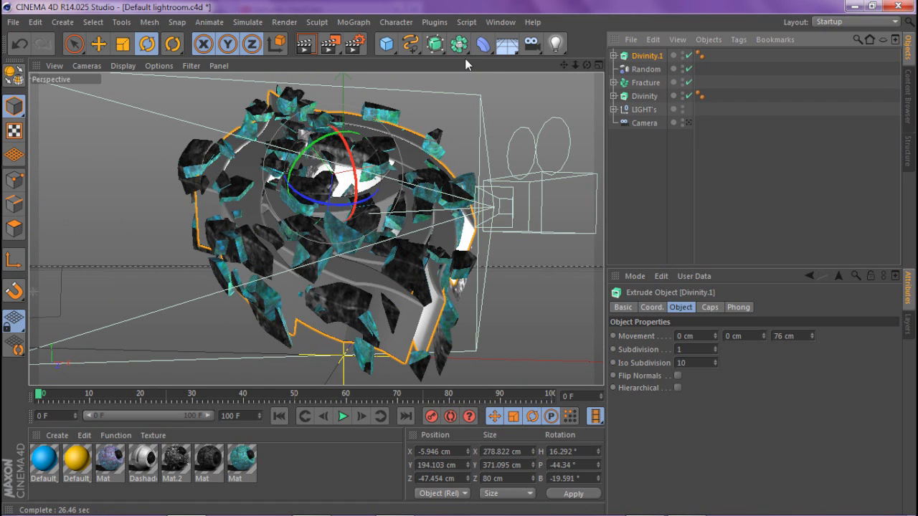
pyautogui.hotkey('ctrl', 'c')
pyautogui.hotkey('ctrl', 'v')
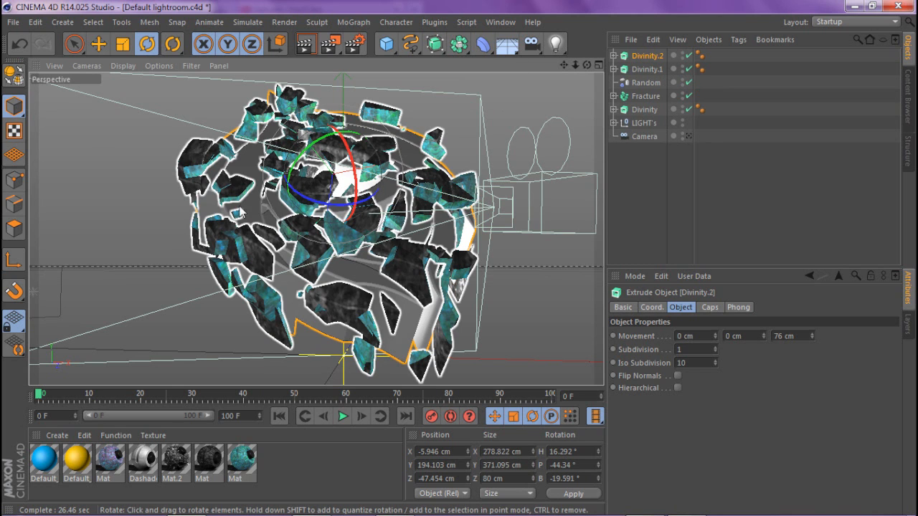
# - Wrap the Divinity.1 duplicate in an Atom Array as its parent
pyautogui.click(638, 70)
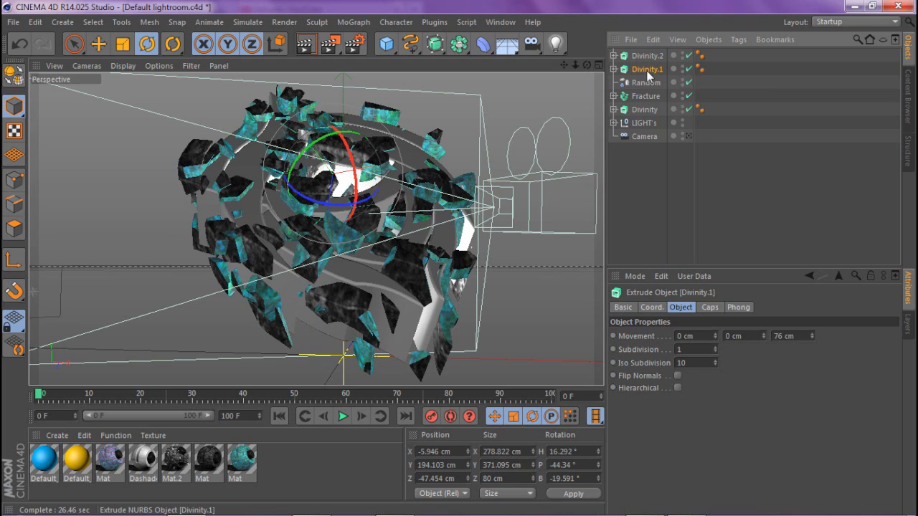
pyautogui.click(460, 46)
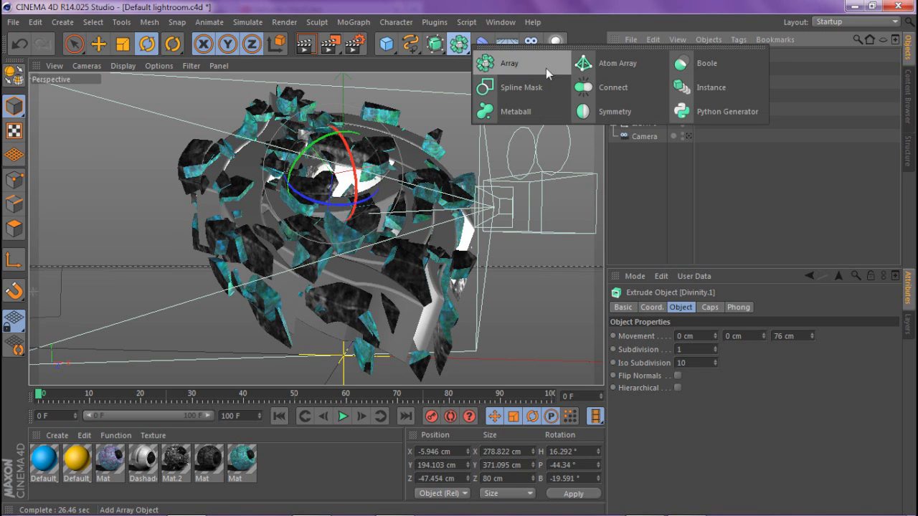
pyautogui.click(605, 64)
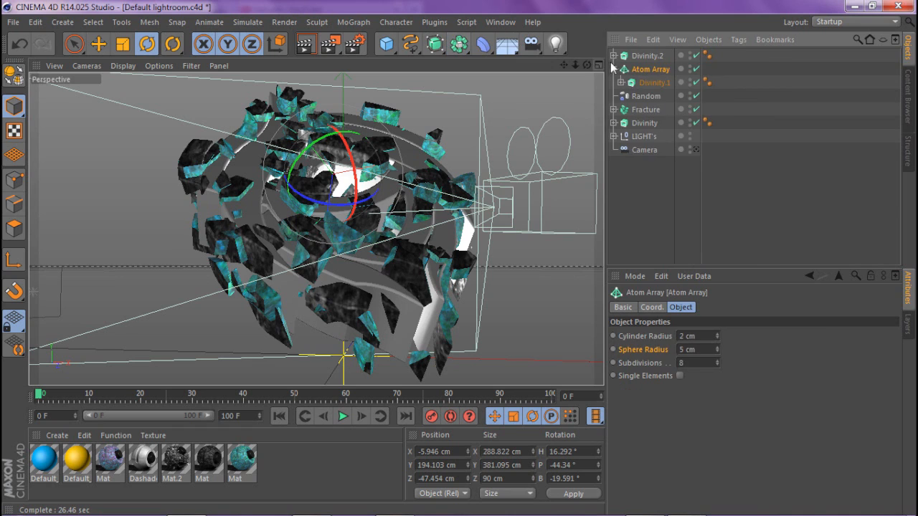
# - Set the Atom Array's cylinder radius and sphere radius to 0.65 cm each
pyautogui.click(694, 137)
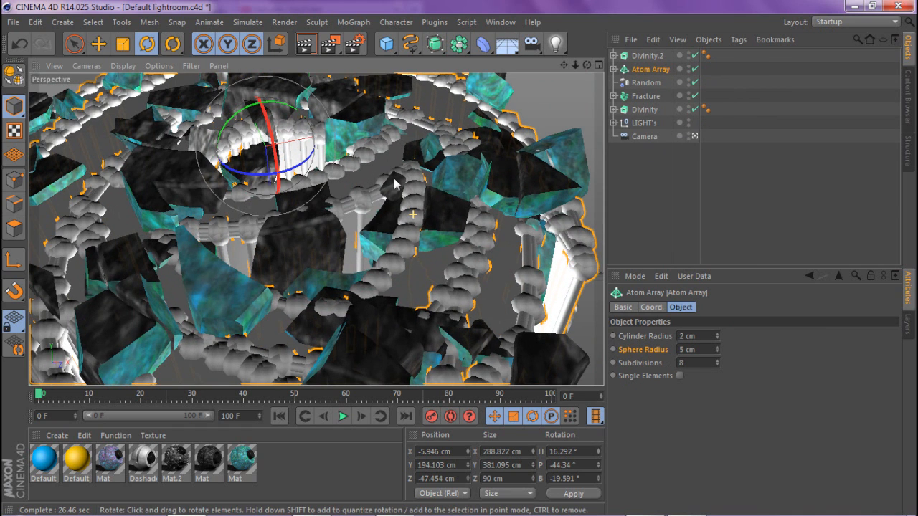
pyautogui.click(699, 349)
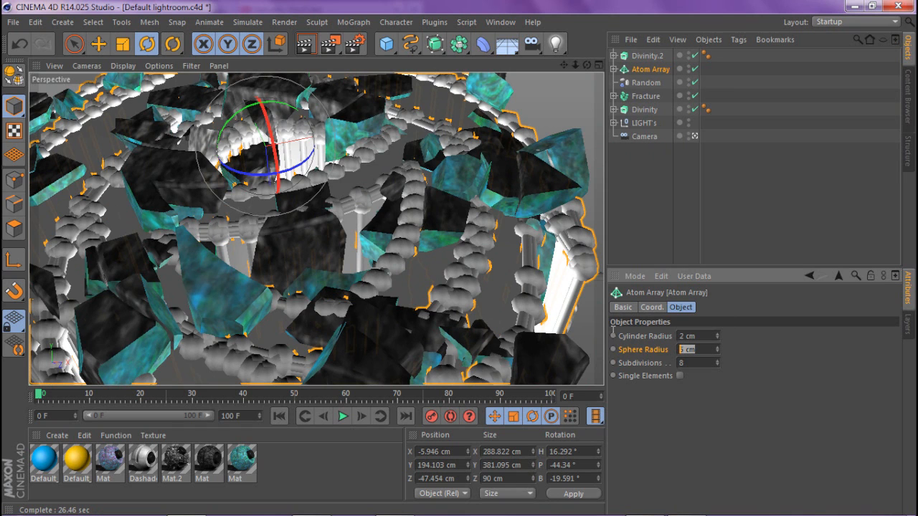
pyautogui.press('Return')
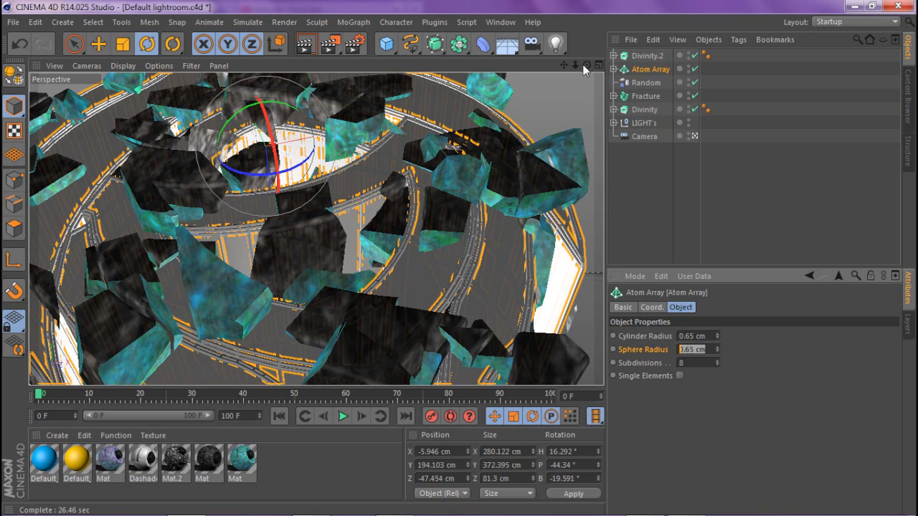
# - Set the start and end caps of Divinity.1 inside the Atom Array to Fillet
pyautogui.moveTo(586, 65); pyautogui.dragTo(667, 72)
pyautogui.moveTo(575, 65); pyautogui.dragTo(545, 66)
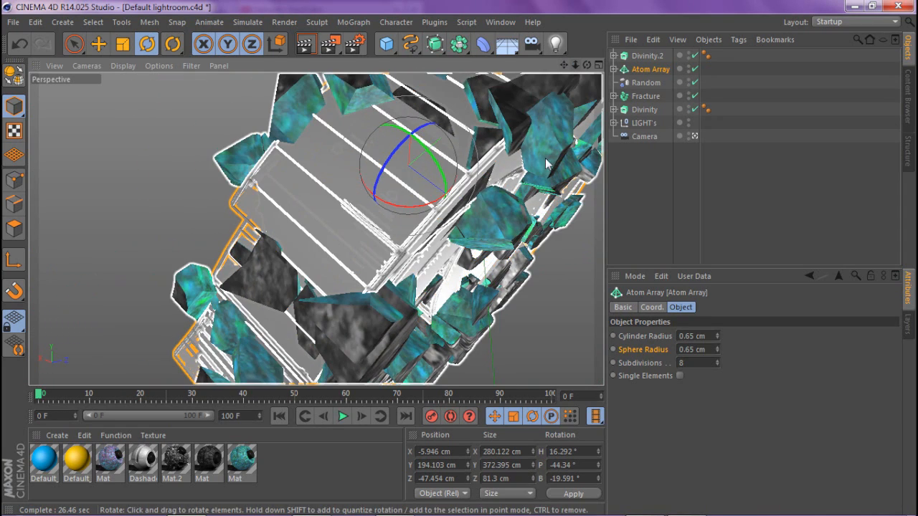
pyautogui.click(613, 69)
pyautogui.click(647, 85)
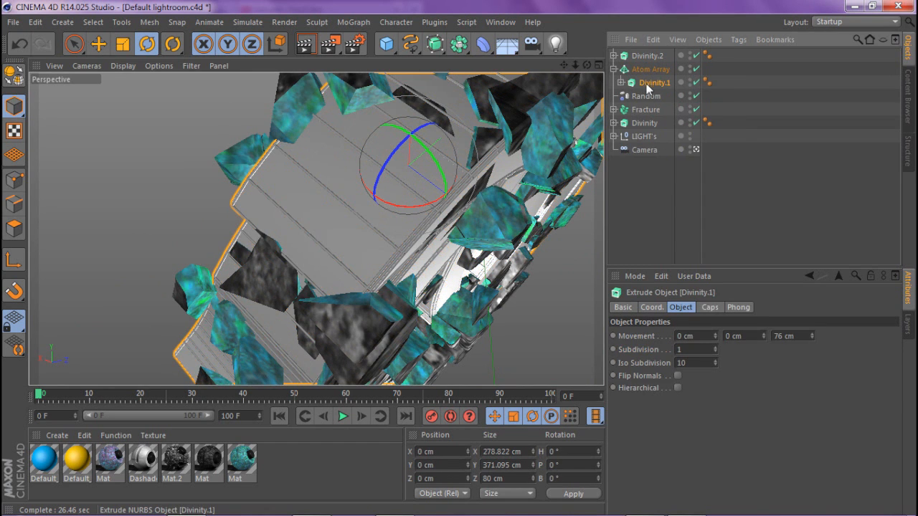
pyautogui.click(709, 307)
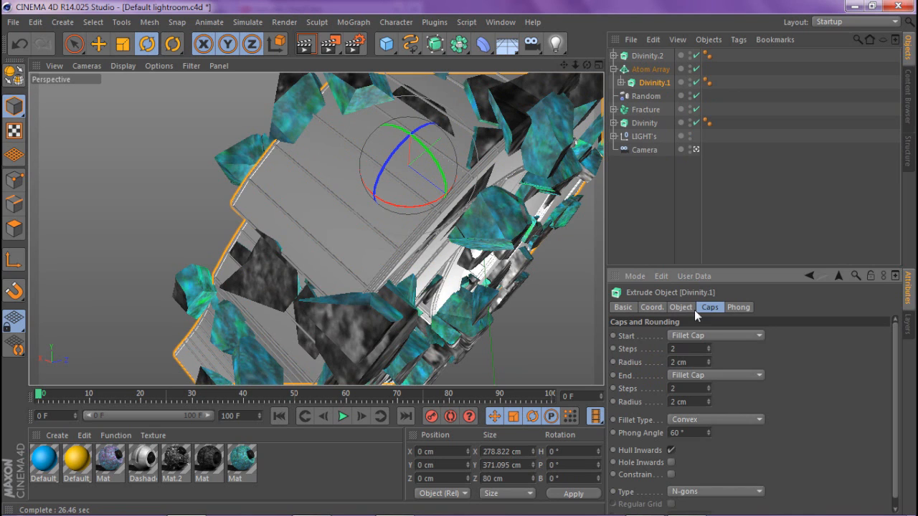
pyautogui.click(688, 337)
pyautogui.click(688, 373)
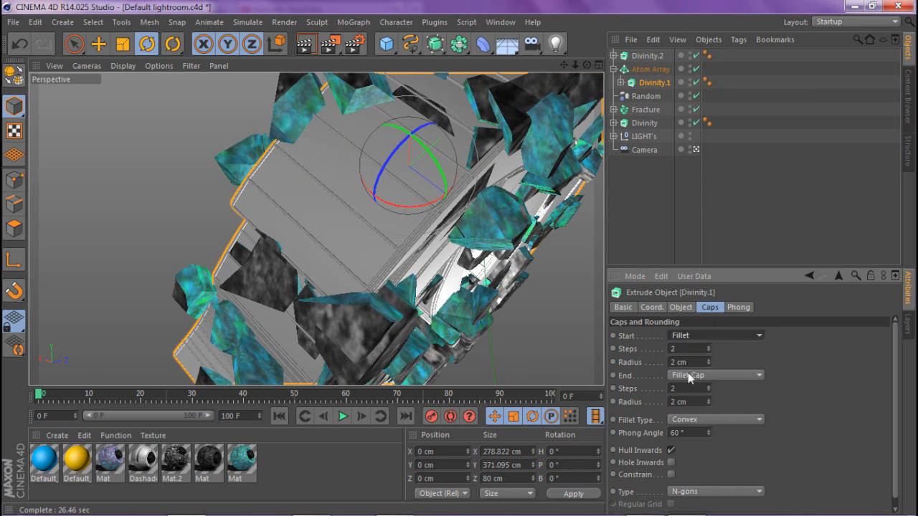
pyautogui.click(688, 377)
pyautogui.click(687, 415)
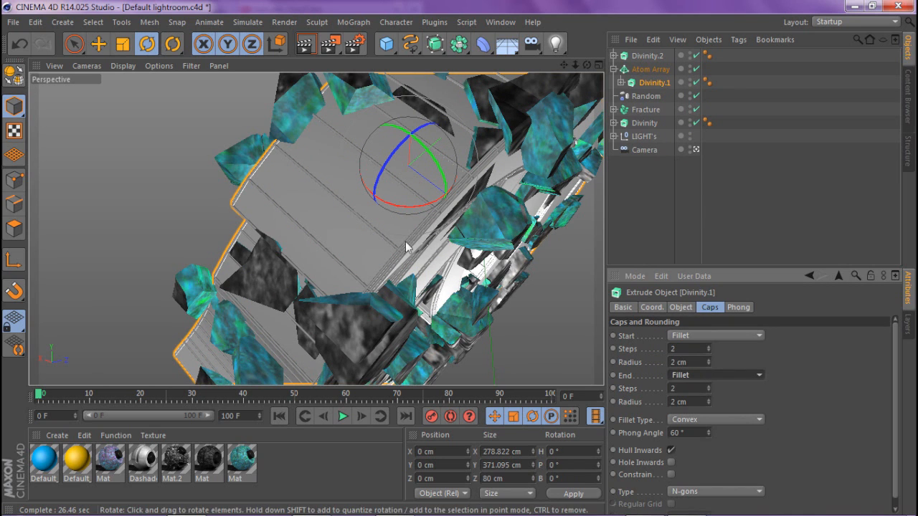
# - Try Fillet Cap for Divinity.1's end and settle on Cap
pyautogui.click(709, 375)
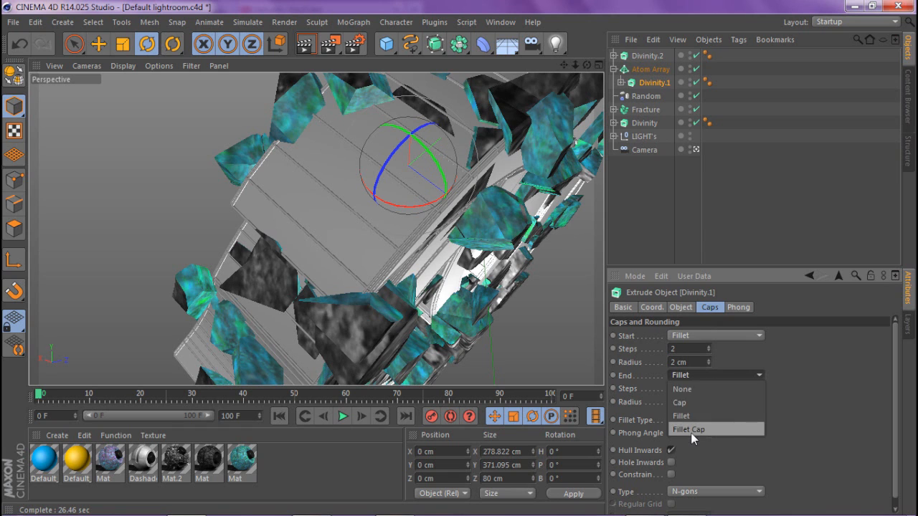
pyautogui.click(690, 429)
pyautogui.click(684, 373)
pyautogui.click(697, 401)
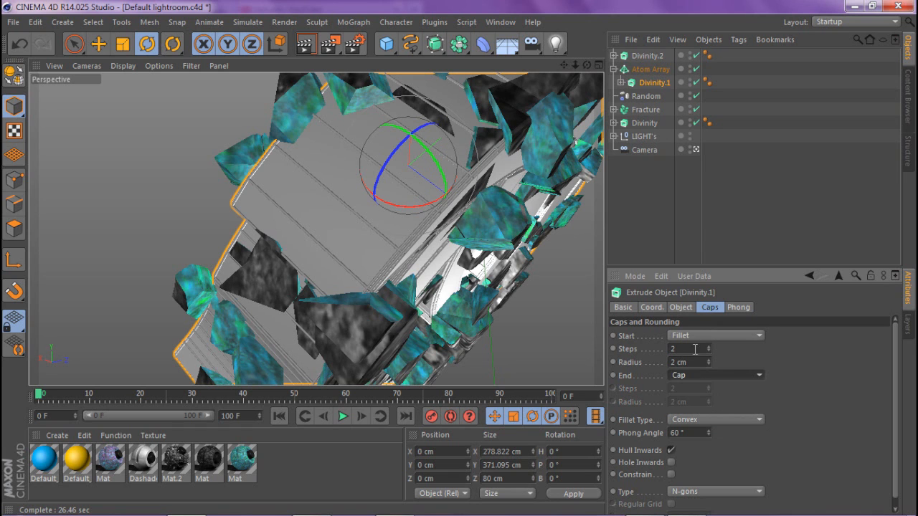
# - Try the plain Cap option for the start of Divinity.1
pyautogui.click(688, 335)
pyautogui.click(689, 363)
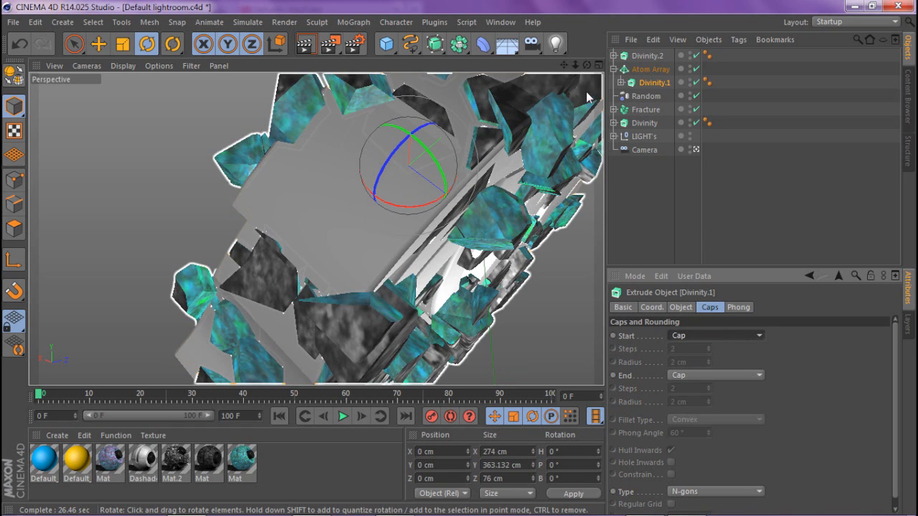
pyautogui.moveTo(587, 65)
pyautogui.mouseDown()
pyautogui.moveTo(572, 77)
pyautogui.moveTo(609, 74)
pyautogui.moveTo(539, 81)
pyautogui.moveTo(608, 51)
pyautogui.moveTo(591, 73)
pyautogui.mouseUp()
# - Set both the start and end caps of Divinity.1 inside the Atom Array to Fillet Cap
pyautogui.click(626, 70)
pyautogui.click(654, 83)
pyautogui.click(709, 307)
pyautogui.click(713, 335)
pyautogui.click(691, 384)
pyautogui.click(691, 376)
pyautogui.click(686, 417)
pyautogui.click(691, 376)
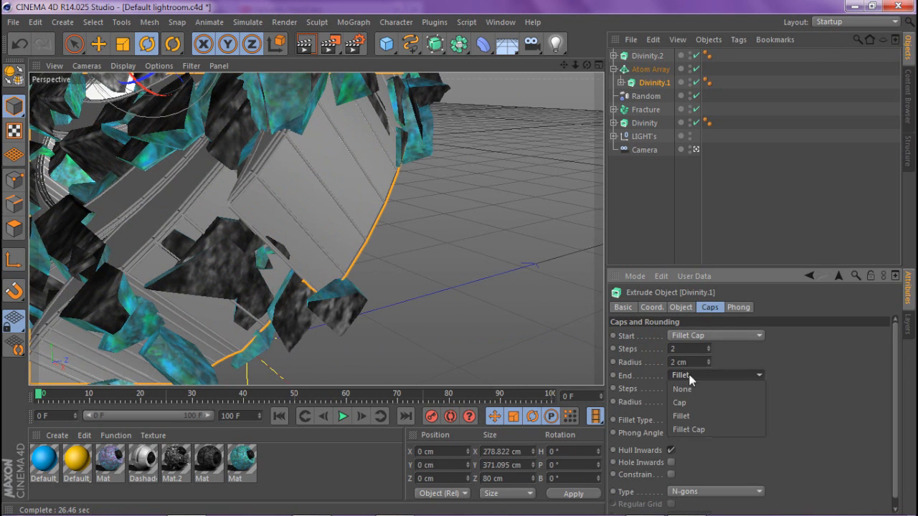
pyautogui.click(691, 433)
pyautogui.moveTo(575, 65); pyautogui.dragTo(653, 4)
pyautogui.click(198, 331)
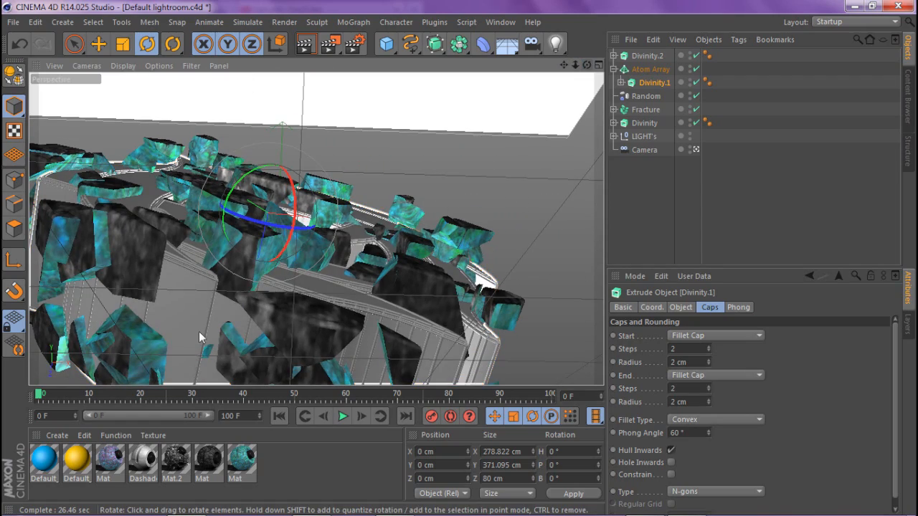
# - Apply the purple Mat material to the Atom Array with Cubic projection and Seamless enabled
pyautogui.click(650, 69)
pyautogui.click(613, 69)
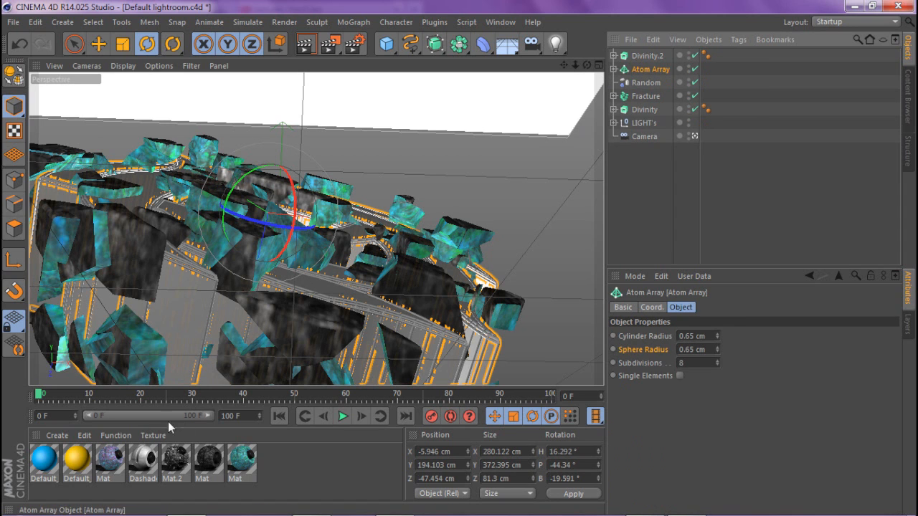
pyautogui.moveTo(112, 461); pyautogui.dragTo(108, 476)
pyautogui.moveTo(539, 127); pyautogui.dragTo(640, 69)
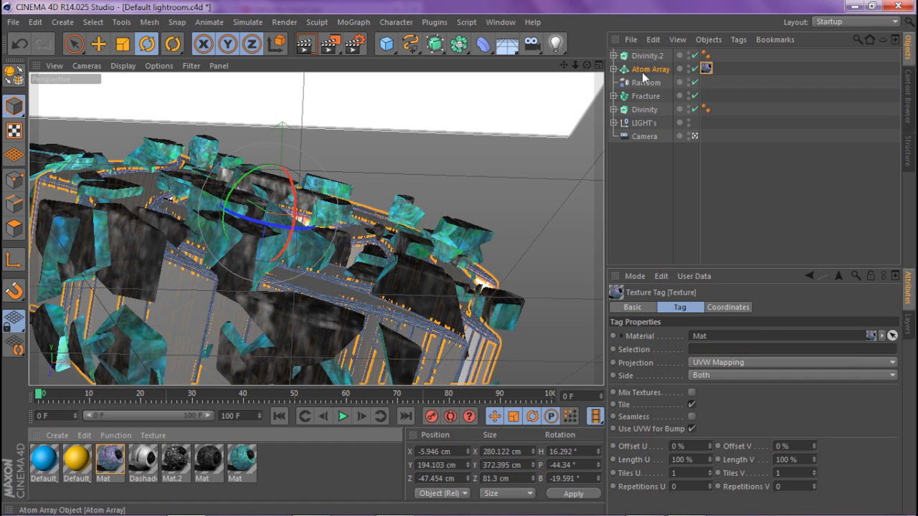
pyautogui.click(724, 362)
pyautogui.click(702, 417)
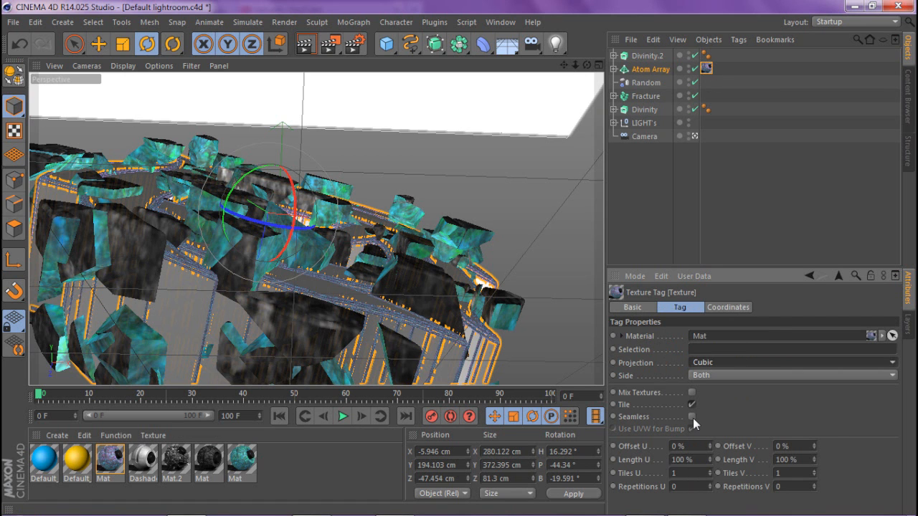
pyautogui.keyDown('alt'); pyautogui.moveTo(315, 228); pyautogui.dragTo(373, 215); pyautogui.keyUp('alt')
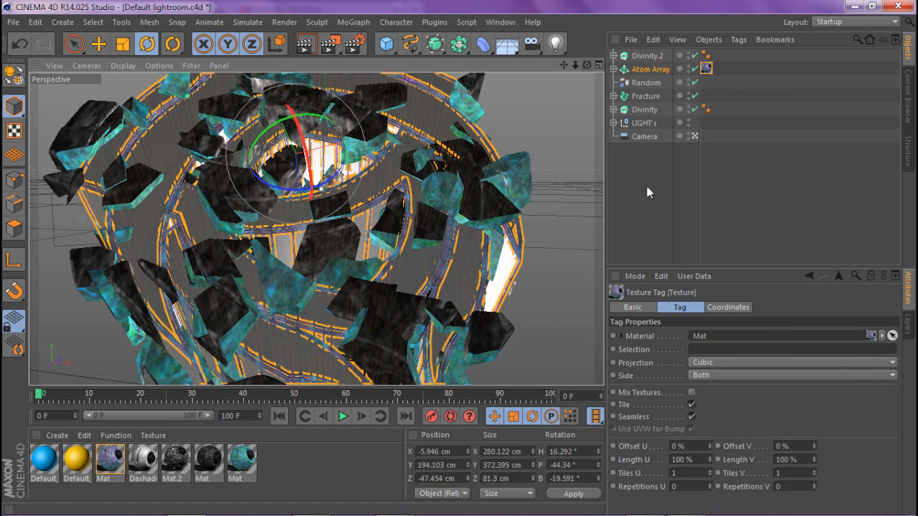
pyautogui.click(648, 205)
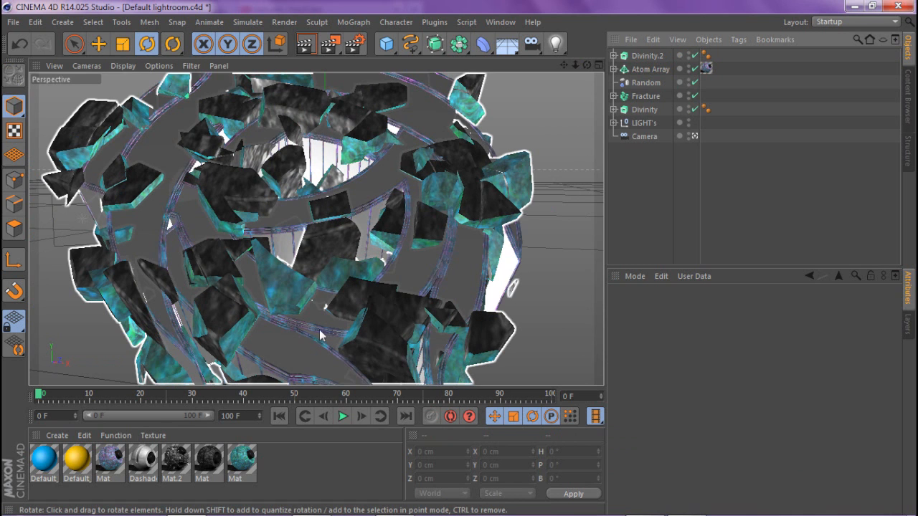
# - Leave the scene camera's view and delete the Divinity.2 extrude object
pyautogui.moveTo(586, 66)
pyautogui.mouseDown()
pyautogui.moveTo(644, 74)
pyautogui.moveTo(575, 68)
pyautogui.moveTo(566, 79)
pyautogui.moveTo(586, 67)
pyautogui.moveTo(575, 65)
pyautogui.mouseUp()
pyautogui.click(694, 136)
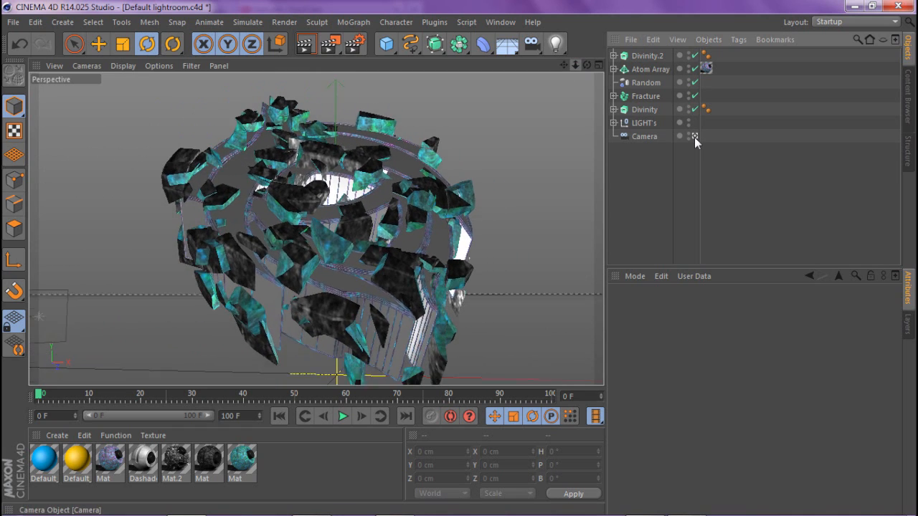
pyautogui.click(694, 137)
pyautogui.moveTo(564, 65); pyautogui.dragTo(551, 67)
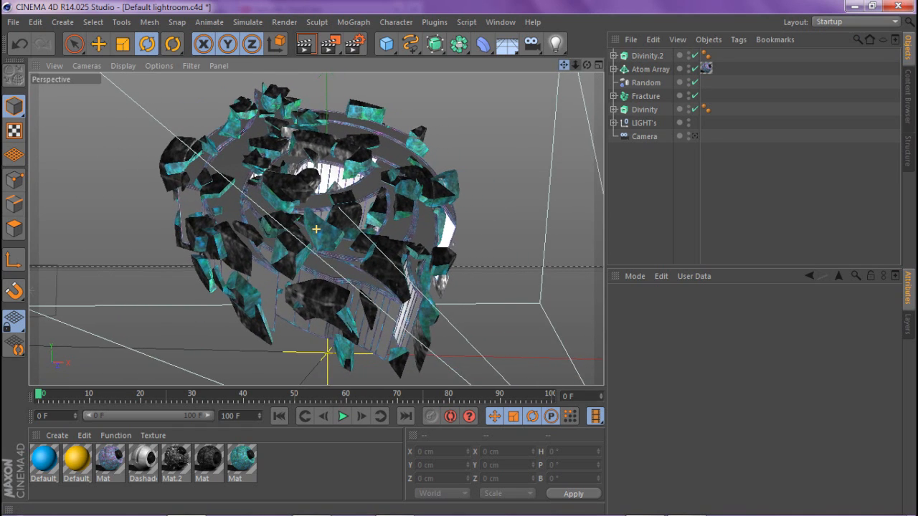
pyautogui.click(644, 56)
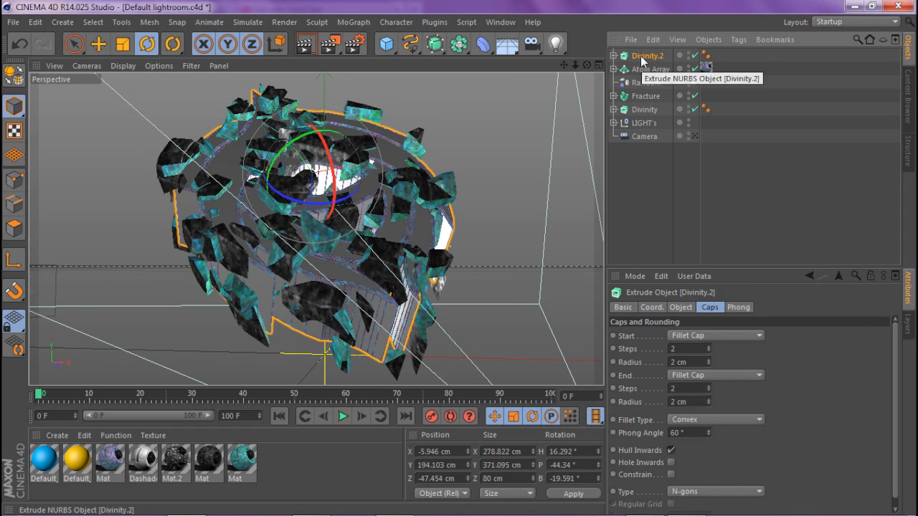
pyautogui.press('Delete')
# - Fracture the Divinity extrude object with NitroBlast into 150 pieces at High quality and close the plugin
pyautogui.click(644, 95)
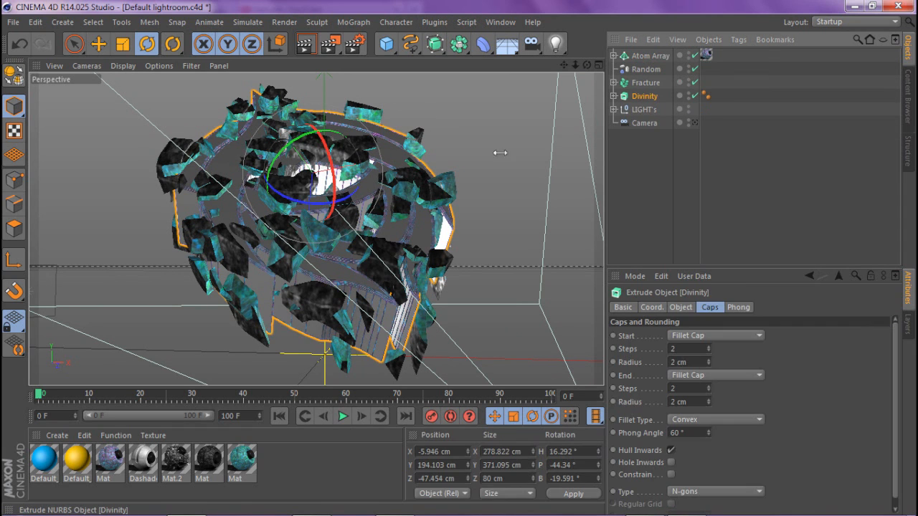
pyautogui.click(433, 22)
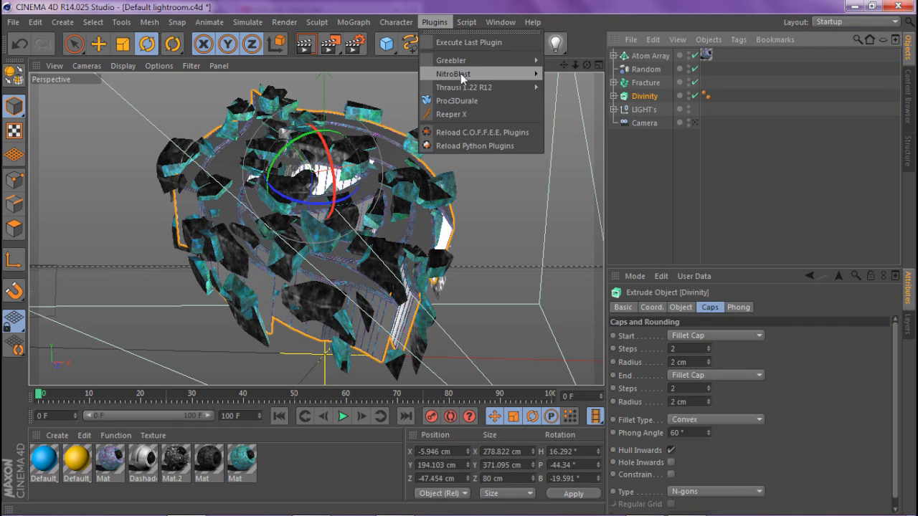
pyautogui.moveTo(460, 74)
pyautogui.click(592, 105)
pyautogui.click(481, 124)
pyautogui.click(488, 165)
pyautogui.click(474, 137)
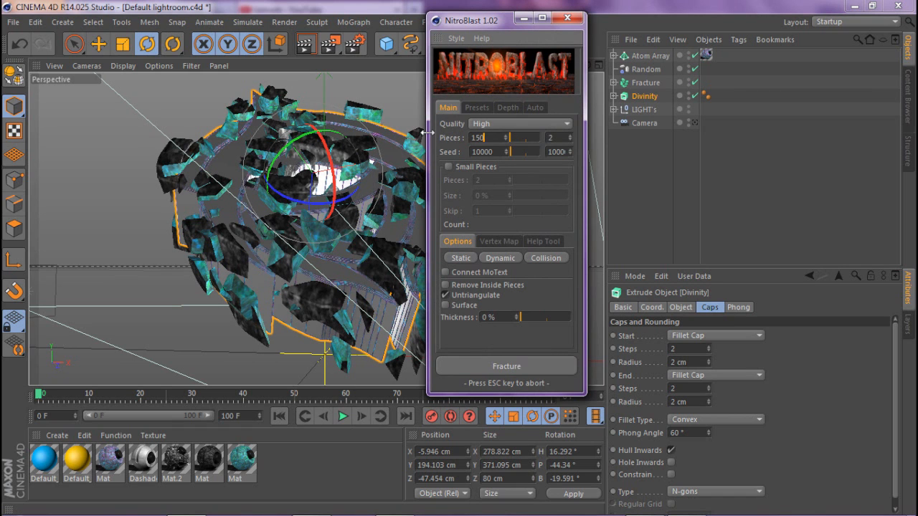
pyautogui.write('150')
pyautogui.click(526, 366)
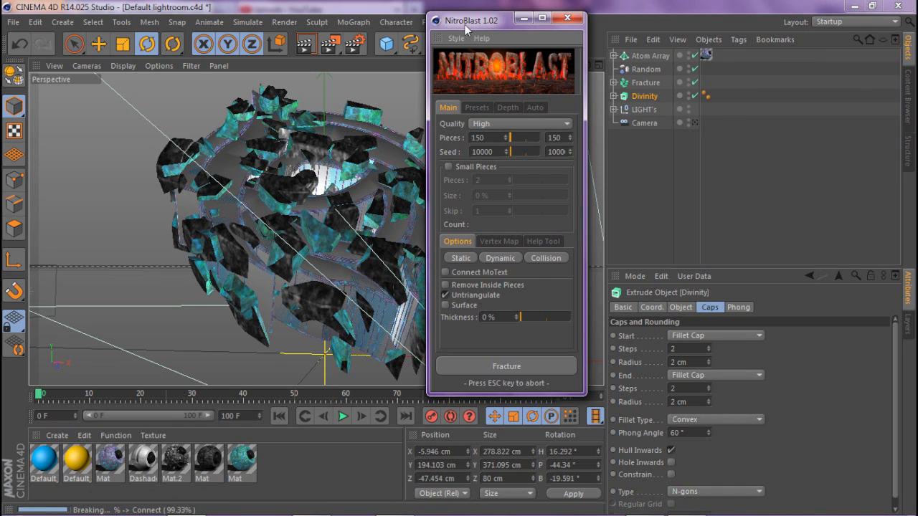
pyautogui.click(567, 18)
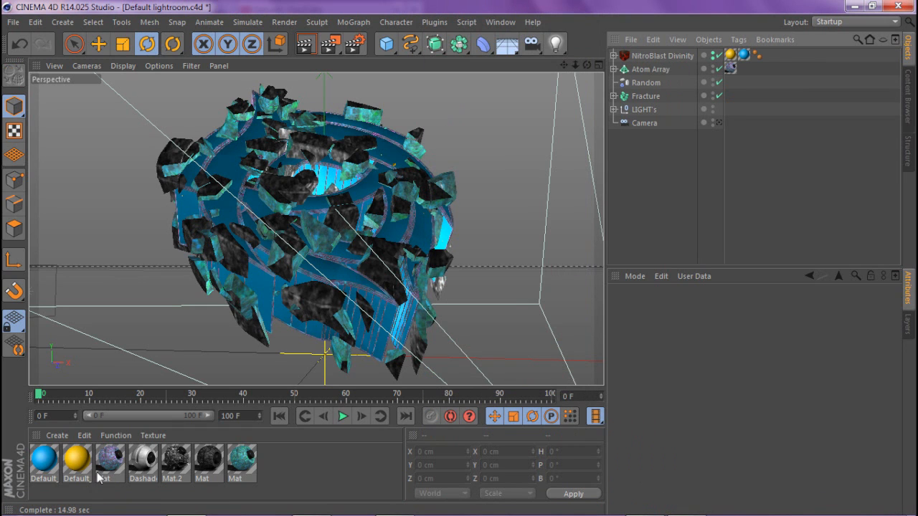
# - Replace NitroBlast Divinity's inside texture with the purple Mat and try Mat.2 as its outside texture
pyautogui.moveTo(108, 467); pyautogui.dragTo(574, 233)
pyautogui.moveTo(739, 55); pyautogui.dragTo(737, 56)
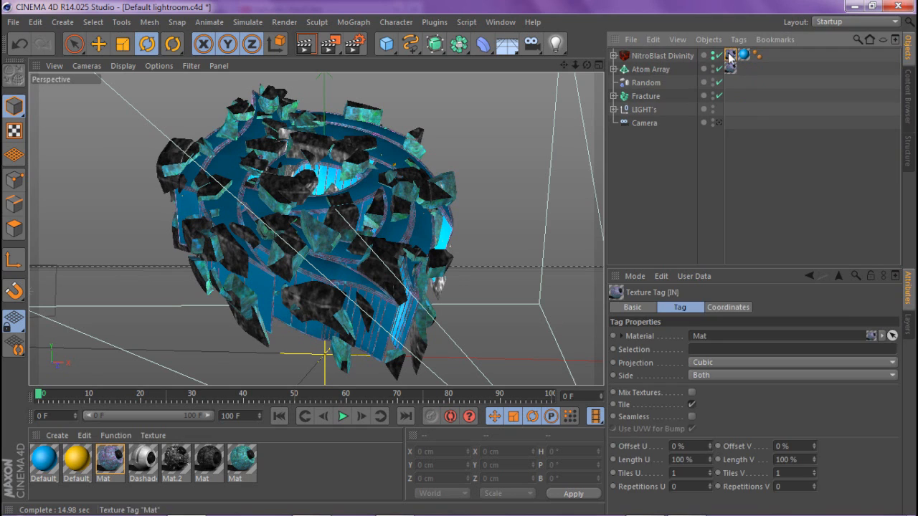
pyautogui.moveTo(182, 463); pyautogui.dragTo(745, 60)
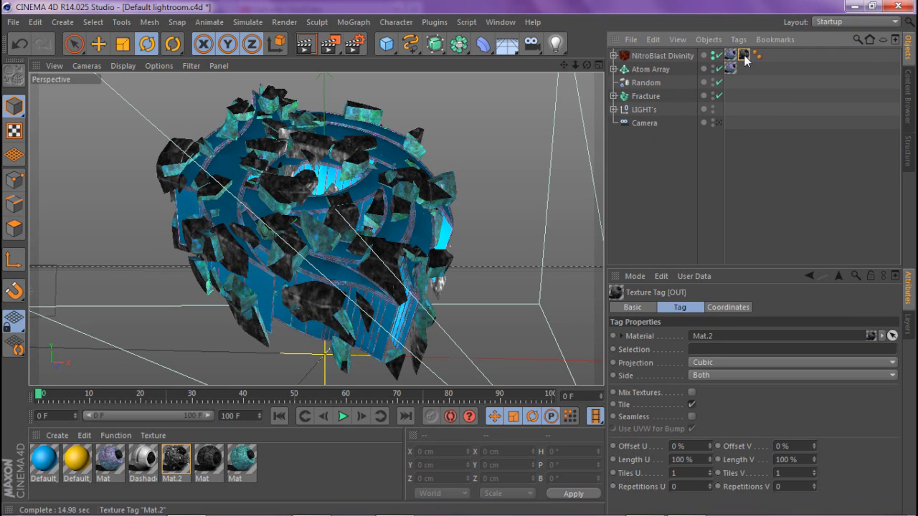
pyautogui.click(730, 56)
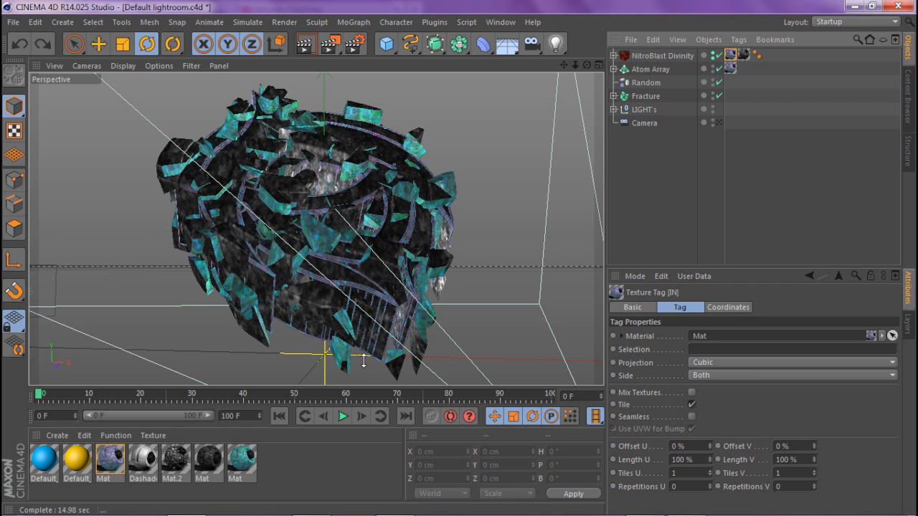
# - Assign the Dashadelic material to NitroBlast Divinity's outside texture tag and enable Seamless
pyautogui.click(156, 463)
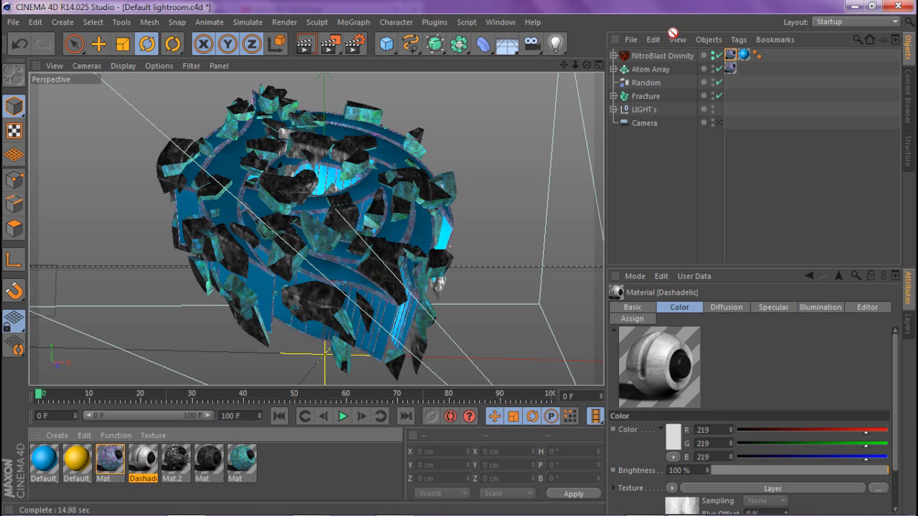
pyautogui.moveTo(746, 58); pyautogui.dragTo(744, 57)
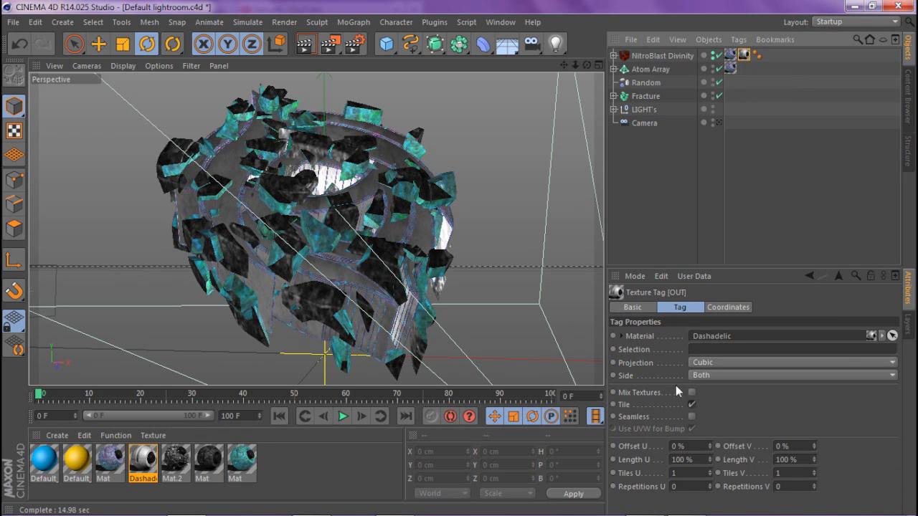
pyautogui.click(691, 417)
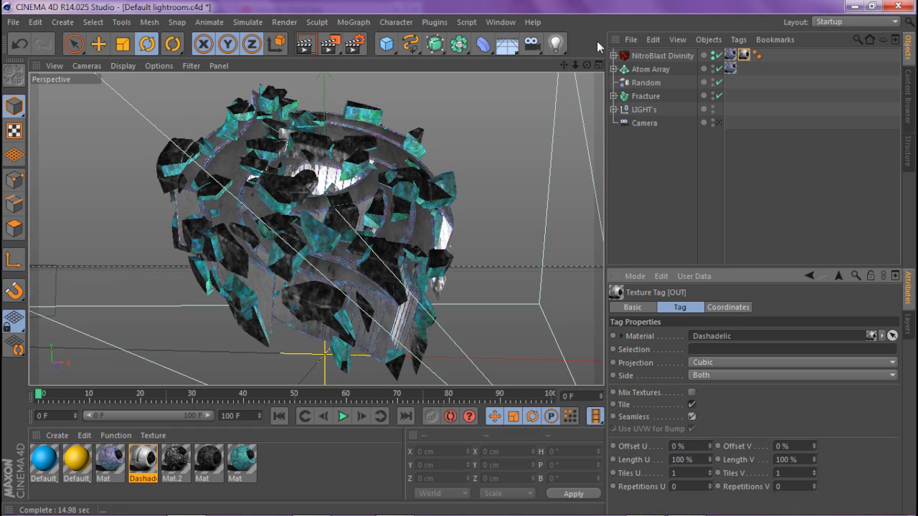
# - Expand NitroBlast Divinity down to its dynamic pieces and add a MoGraph Fracture object
pyautogui.click(613, 55)
pyautogui.click(621, 68)
pyautogui.click(669, 82)
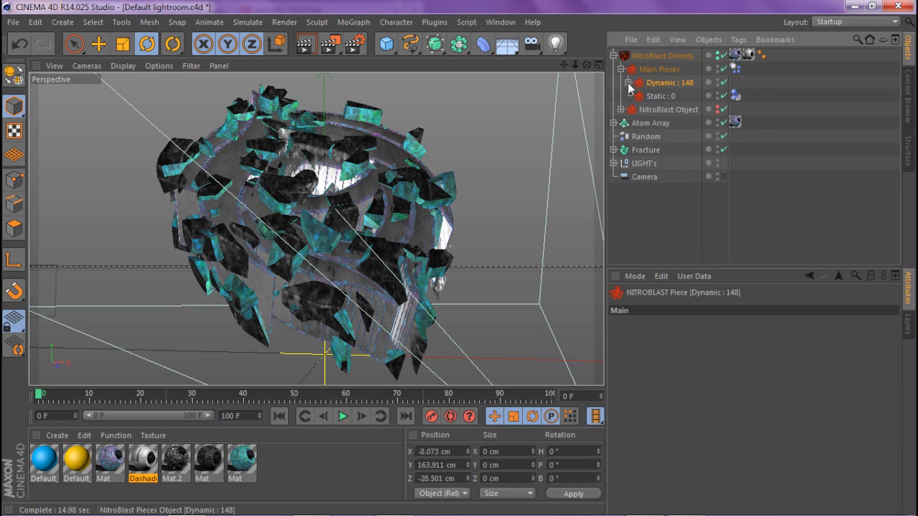
pyautogui.click(628, 82)
pyautogui.click(353, 21)
pyautogui.click(374, 151)
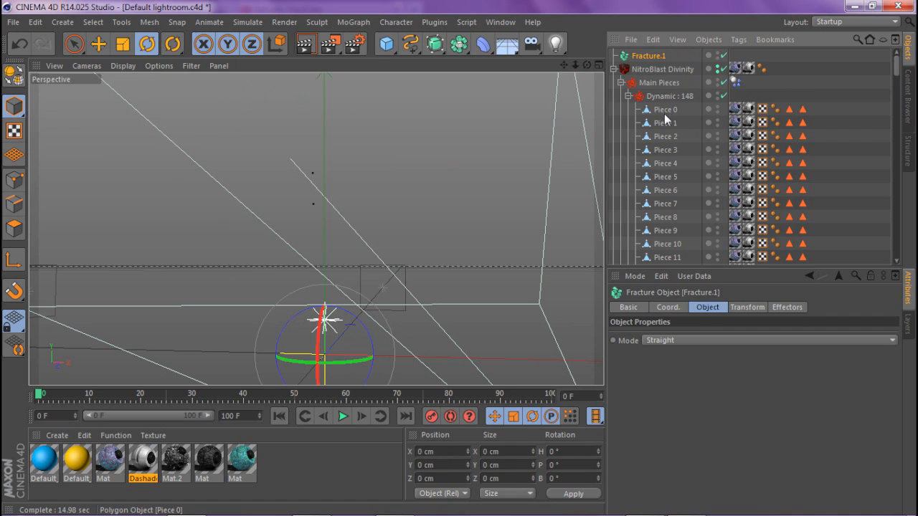
# - Move Piece 0 through Piece 147 into Fracture.1 and delete the leftover NitroBlast Divinity object
pyautogui.click(661, 109)
pyautogui.scroll(-15, 697, 172)
pyautogui.scroll(-5, 694, 186)
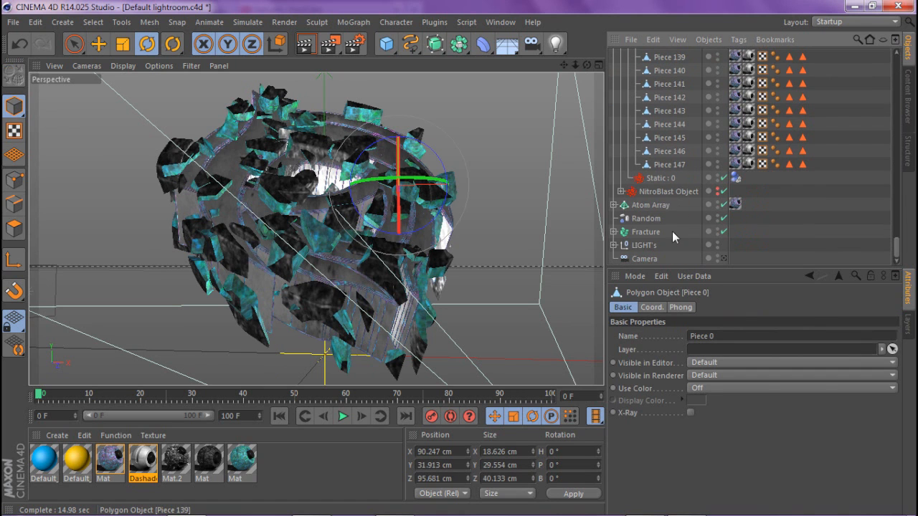
pyautogui.keyDown('shift'); pyautogui.click(673, 165); pyautogui.keyUp('shift')
pyautogui.moveTo(896, 248); pyautogui.dragTo(896, 61)
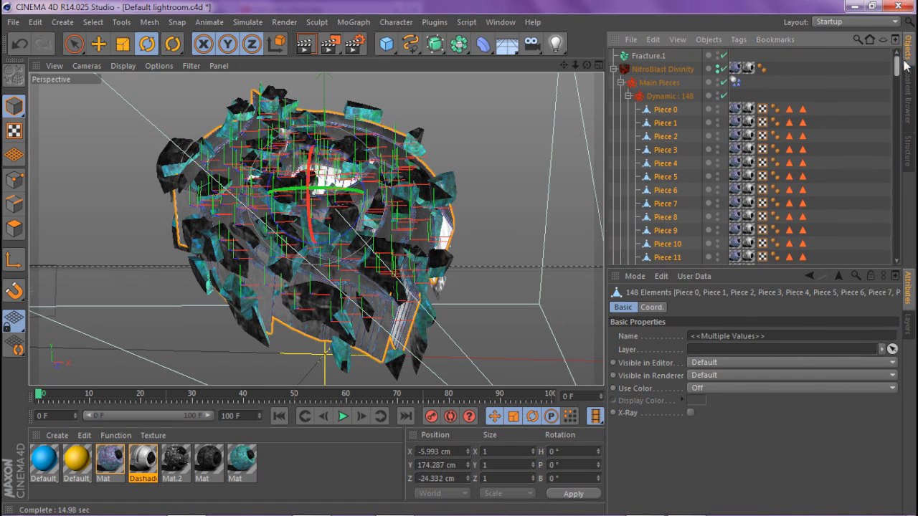
pyautogui.moveTo(641, 57); pyautogui.dragTo(641, 59)
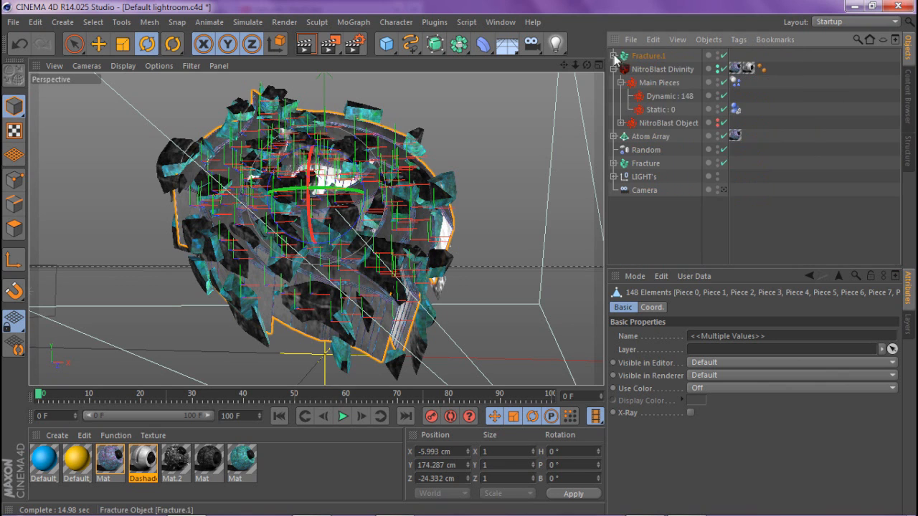
pyautogui.click(638, 70)
pyautogui.press('Delete')
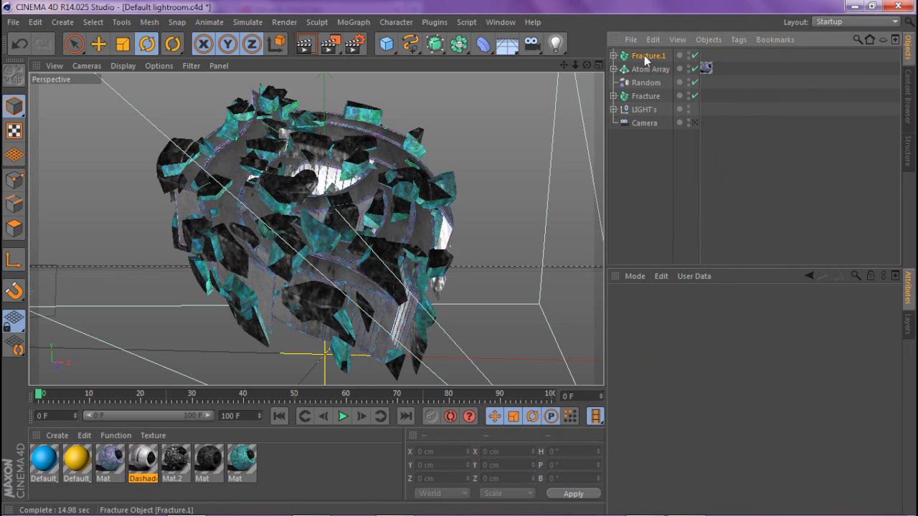
# - Return to the scene camera's view and add a Random effector to Fracture.1 with a strength of 3 %
pyautogui.click(644, 56)
pyautogui.click(694, 124)
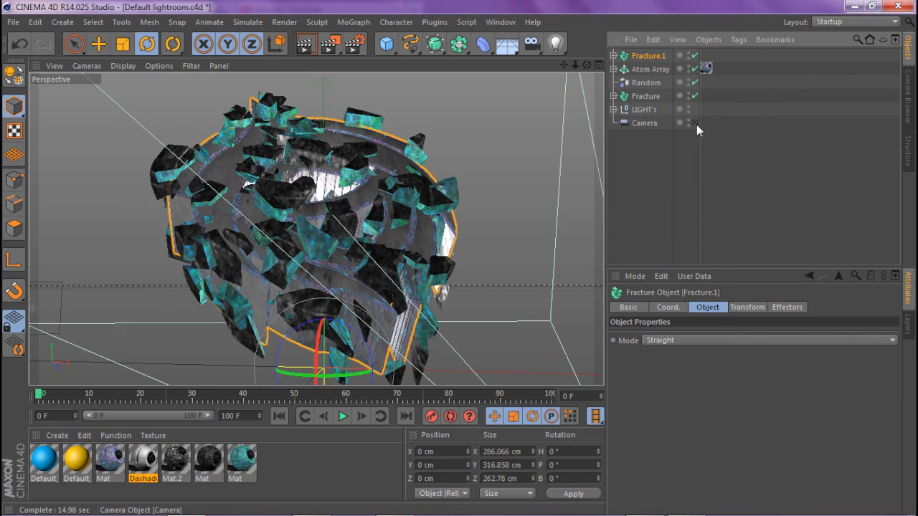
pyautogui.scroll(5, 276, 213)
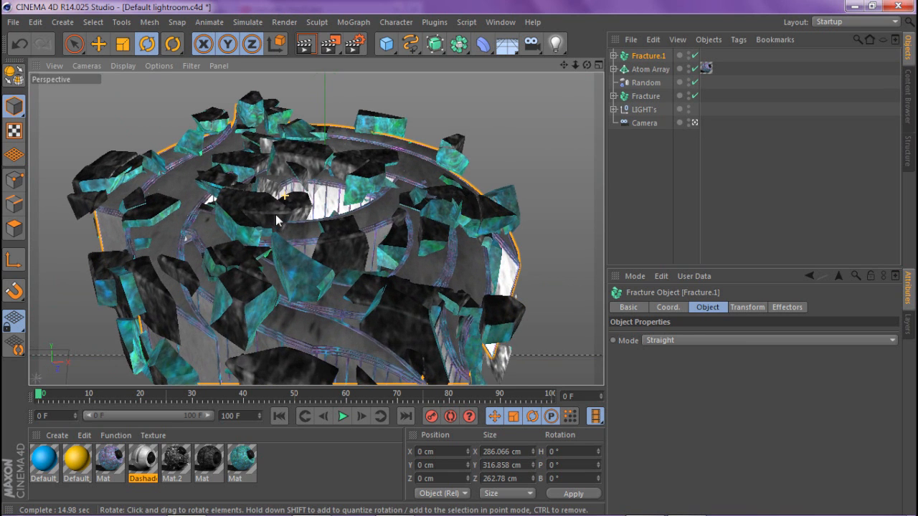
pyautogui.click(354, 22)
pyautogui.moveTo(401, 42)
pyautogui.click(453, 145)
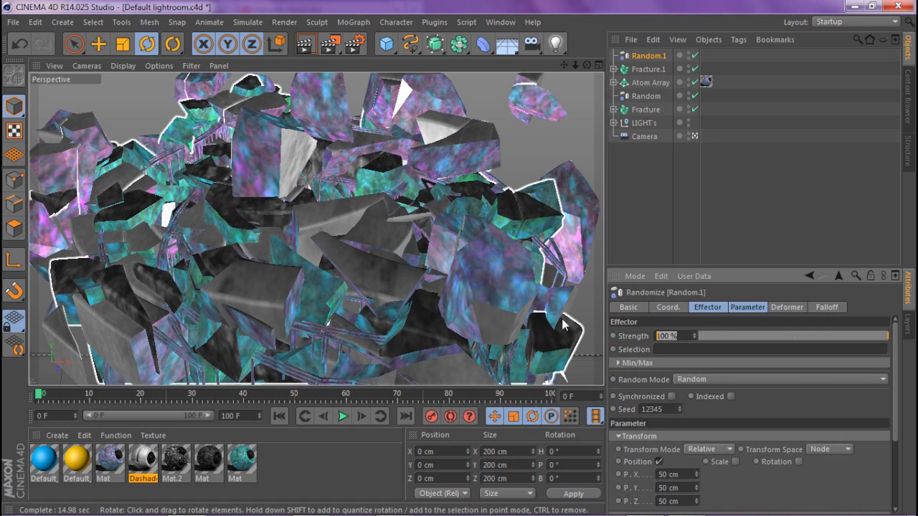
pyautogui.write('3')
pyautogui.press('Return')
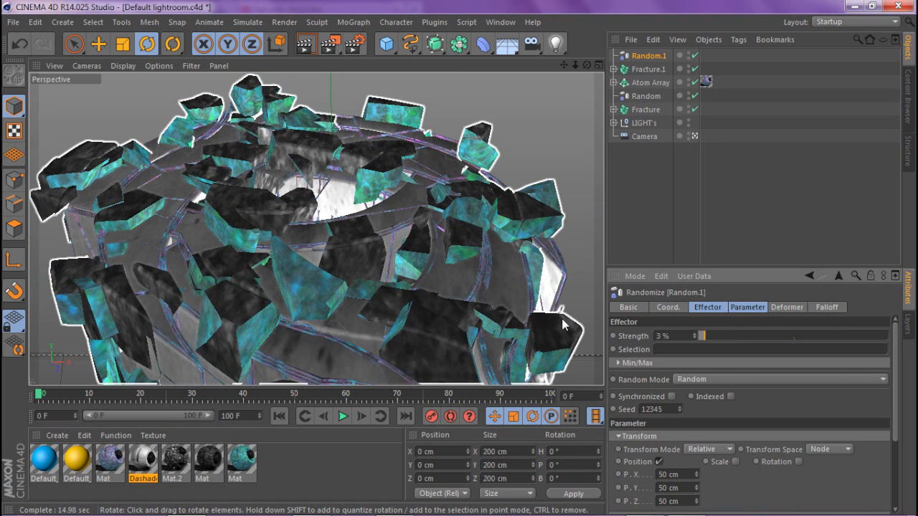
# - Raise the strength of Random.1 to 5 % and check the scattered pieces up close
pyautogui.scroll(3, 549, 300)
pyautogui.moveTo(590, 71)
pyautogui.mouseDown()
pyautogui.moveTo(488, 79)
pyautogui.moveTo(592, 49)
pyautogui.moveTo(596, 59)
pyautogui.moveTo(566, 99)
pyautogui.moveTo(582, 47)
pyautogui.moveTo(594, 91)
pyautogui.moveTo(589, 64)
pyautogui.mouseUp()
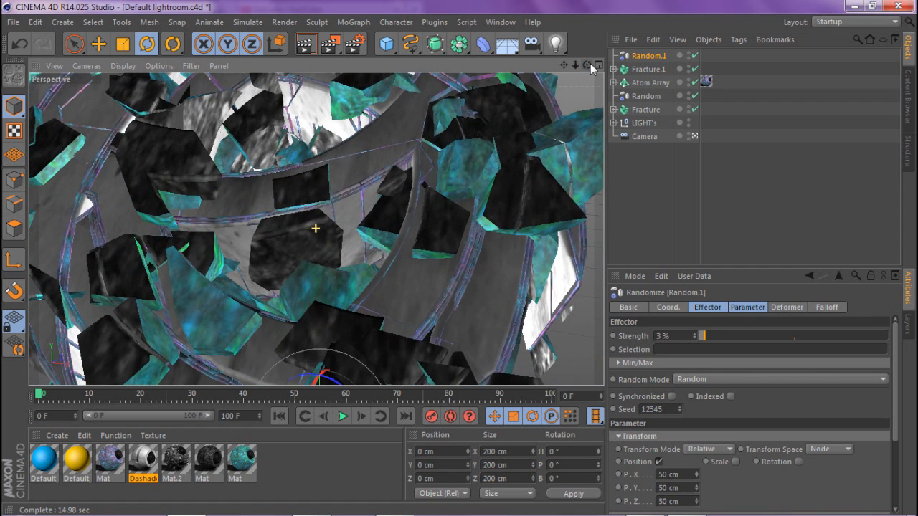
pyautogui.moveTo(700, 337); pyautogui.dragTo(699, 338)
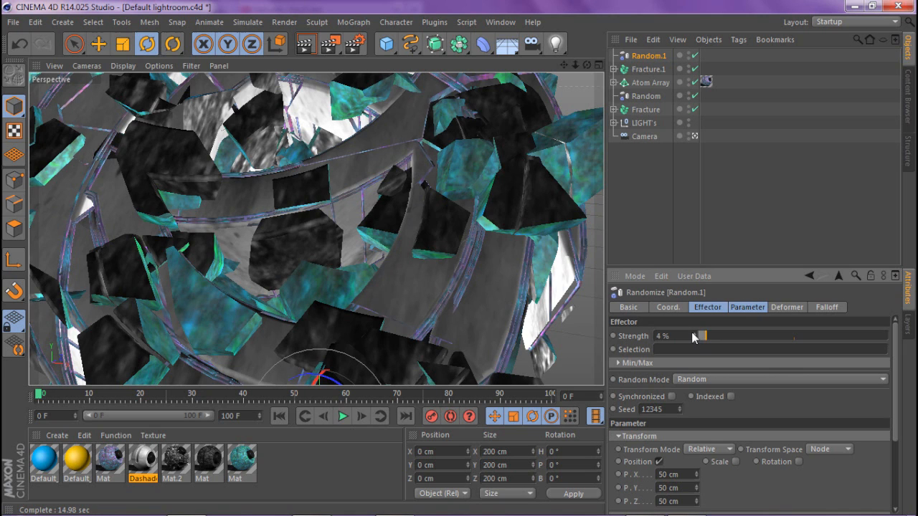
pyautogui.moveTo(569, 66); pyautogui.dragTo(368, 104)
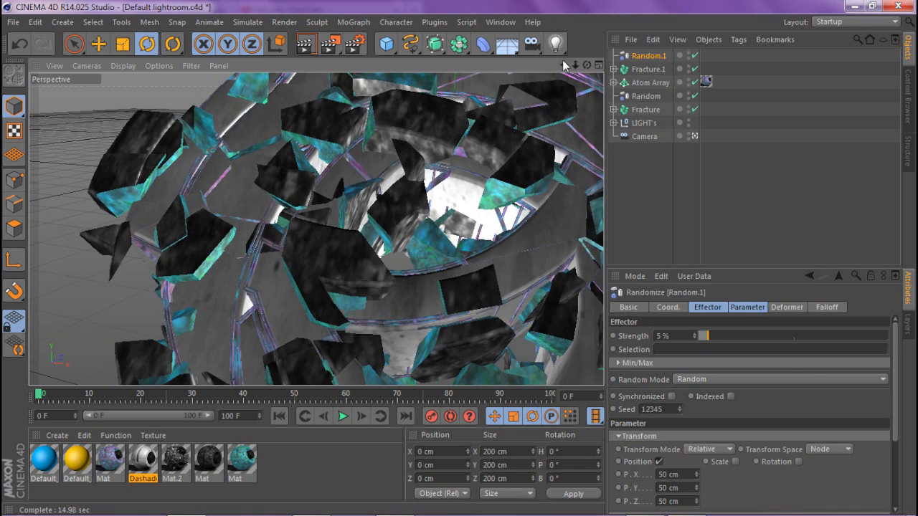
# - Leave the scene camera's view and move Random.1, Fracture.1, Atom Array, Random and Fracture together upward by about 70 cm
pyautogui.moveTo(563, 65); pyautogui.dragTo(486, 3)
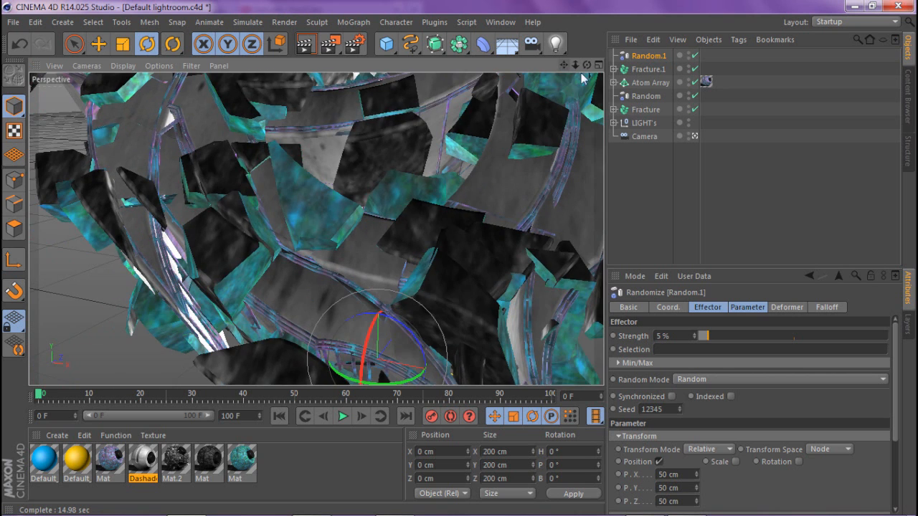
pyautogui.click(694, 136)
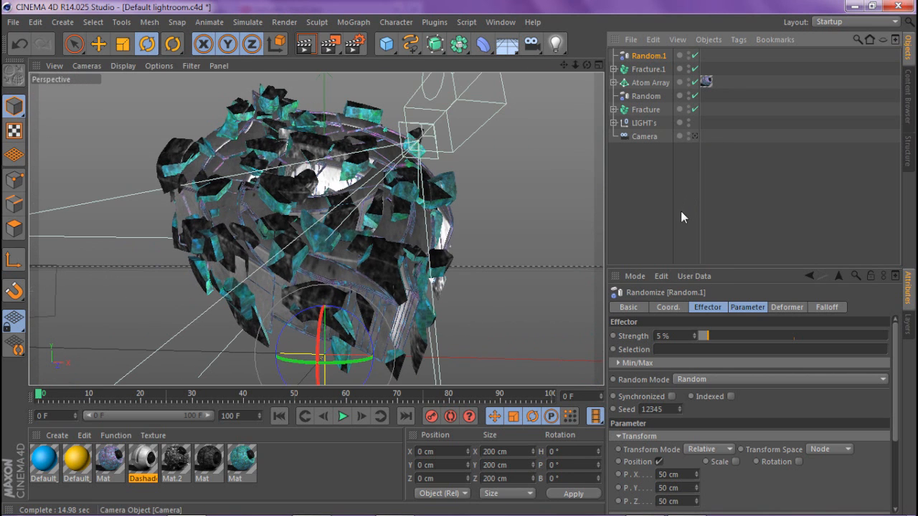
pyautogui.click(681, 210)
pyautogui.click(647, 56)
pyautogui.keyDown('shift'); pyautogui.click(648, 109); pyautogui.keyUp('shift')
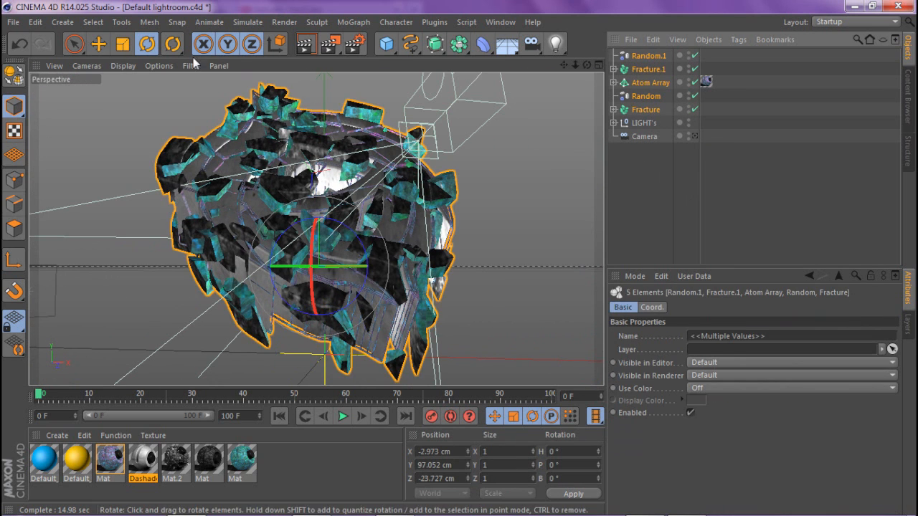
pyautogui.press('e')
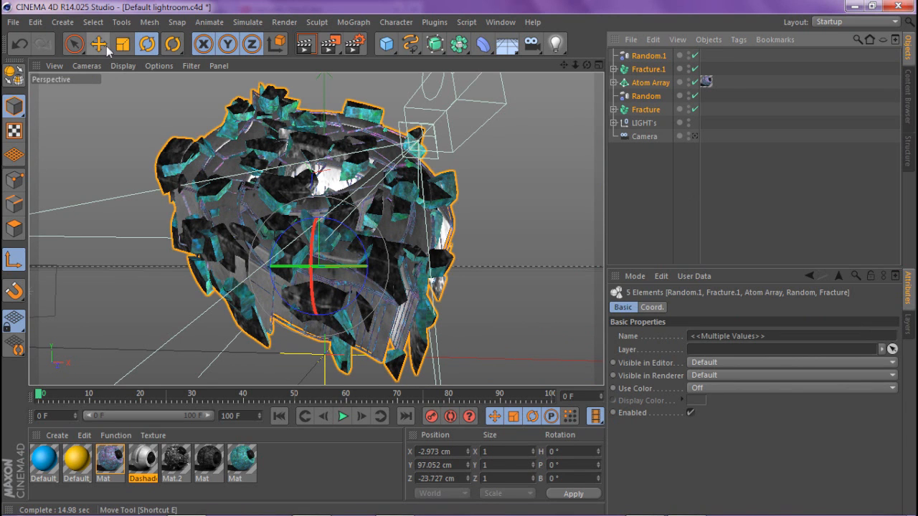
pyautogui.moveTo(402, 204); pyautogui.dragTo(402, 170)
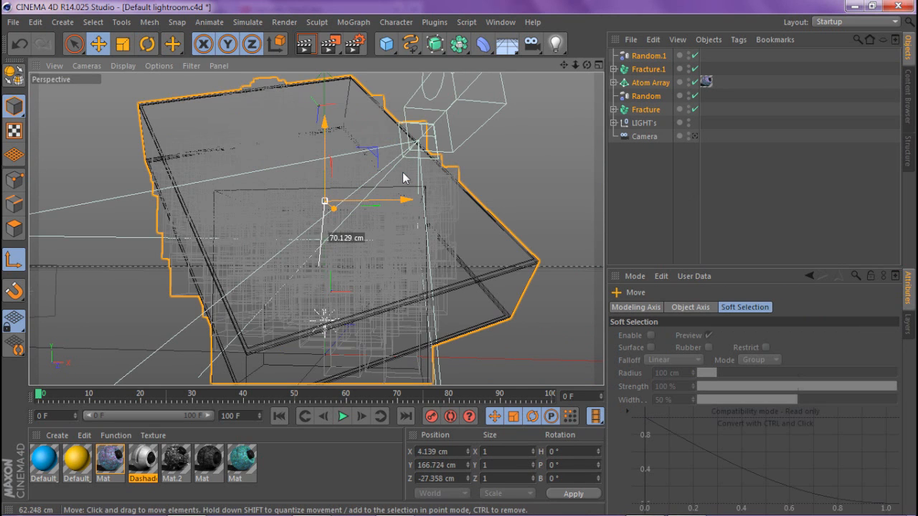
# - Rotate the five selected logo objects slightly as a group
pyautogui.click(19, 253)
pyautogui.press('r')
pyautogui.moveTo(351, 177); pyautogui.dragTo(364, 221)
pyautogui.click(98, 43)
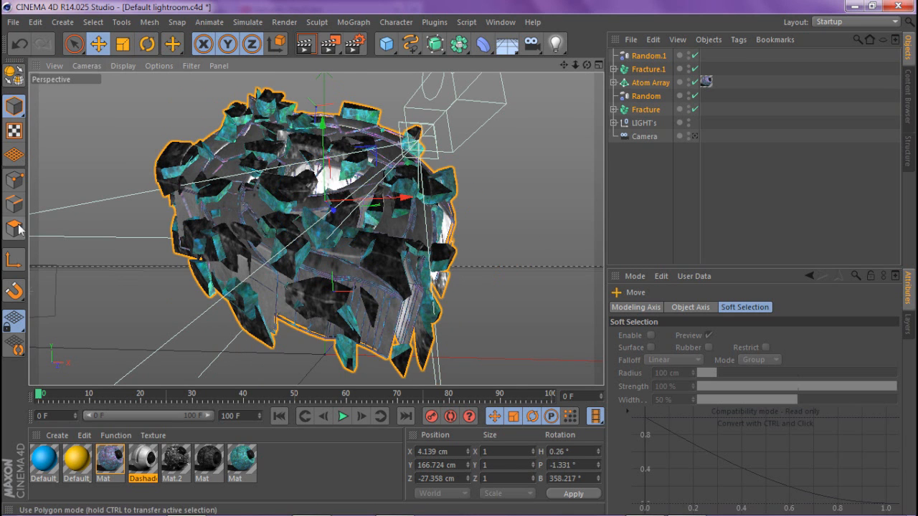
pyautogui.moveTo(563, 65); pyautogui.dragTo(564, 68)
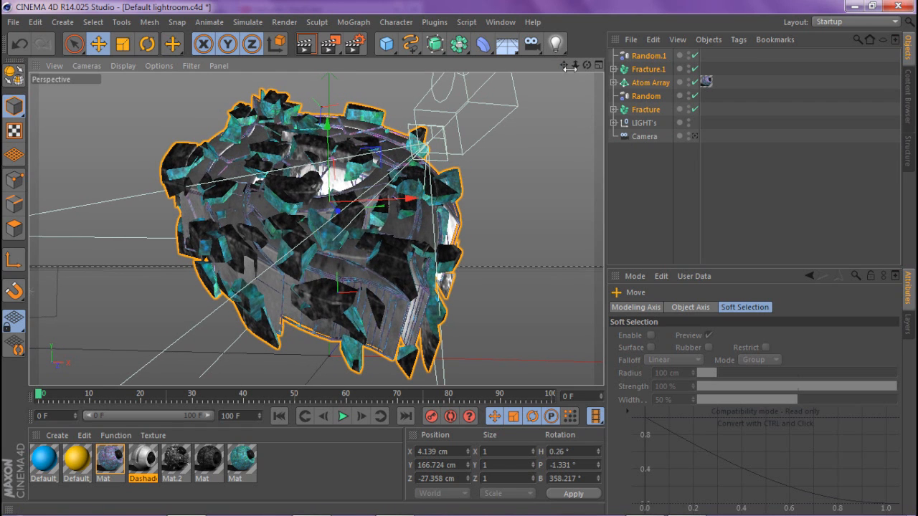
pyautogui.moveTo(563, 65); pyautogui.dragTo(564, 64)
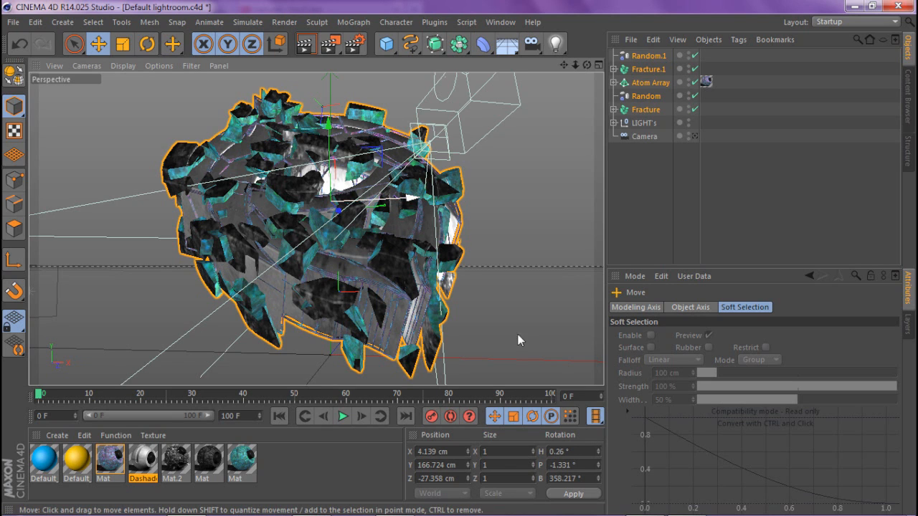
# - Add a Helix spline, a Circle spline and a Sweep NURBS, and nest the Circle and Helix under the sweep
pyautogui.moveTo(422, 58); pyautogui.dragTo(602, 115)
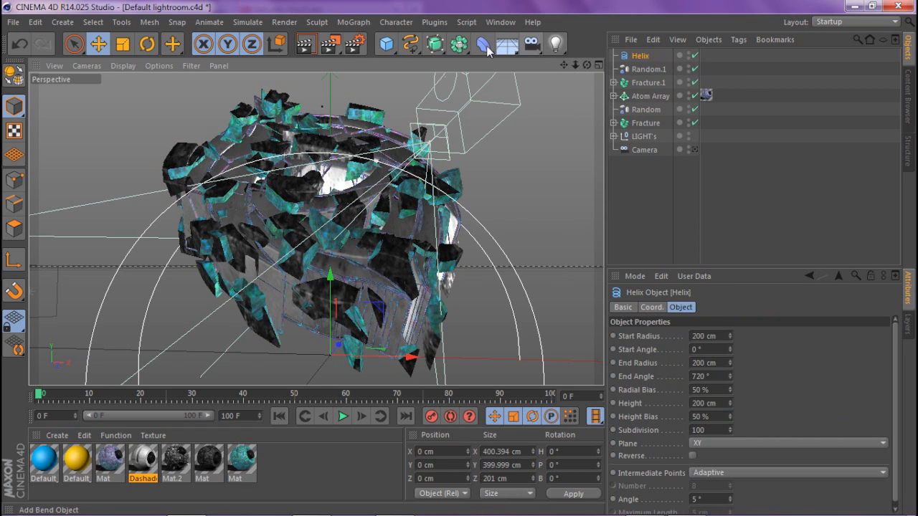
pyautogui.moveTo(423, 50)
pyautogui.mouseDown()
pyautogui.moveTo(475, 105)
pyautogui.moveTo(508, 111)
pyautogui.mouseUp()
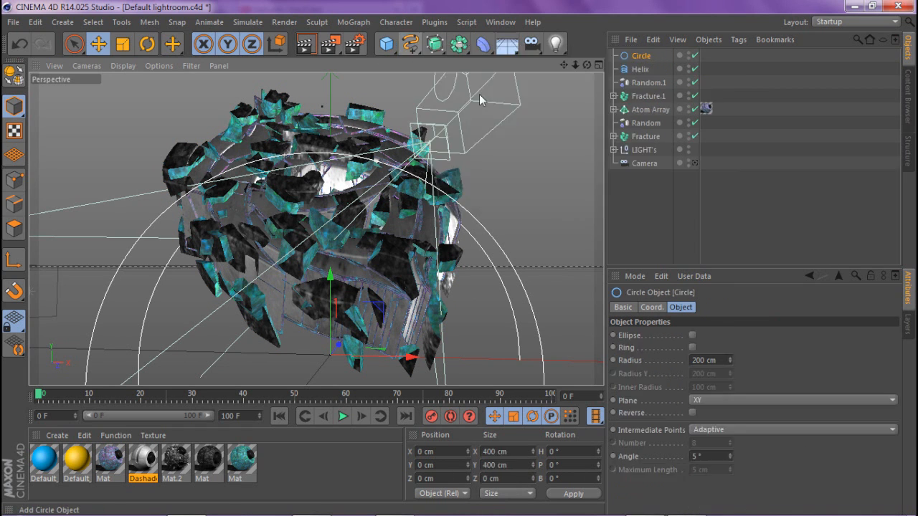
pyautogui.moveTo(437, 47); pyautogui.dragTo(469, 109)
pyautogui.click(639, 83)
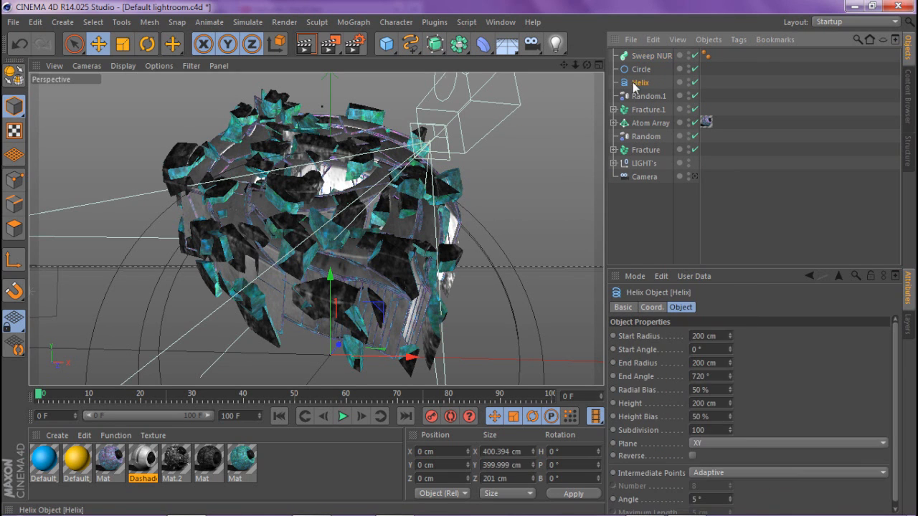
pyautogui.keyDown('ctrl'); pyautogui.click(638, 70); pyautogui.keyUp('ctrl')
pyautogui.moveTo(645, 54); pyautogui.dragTo(645, 56)
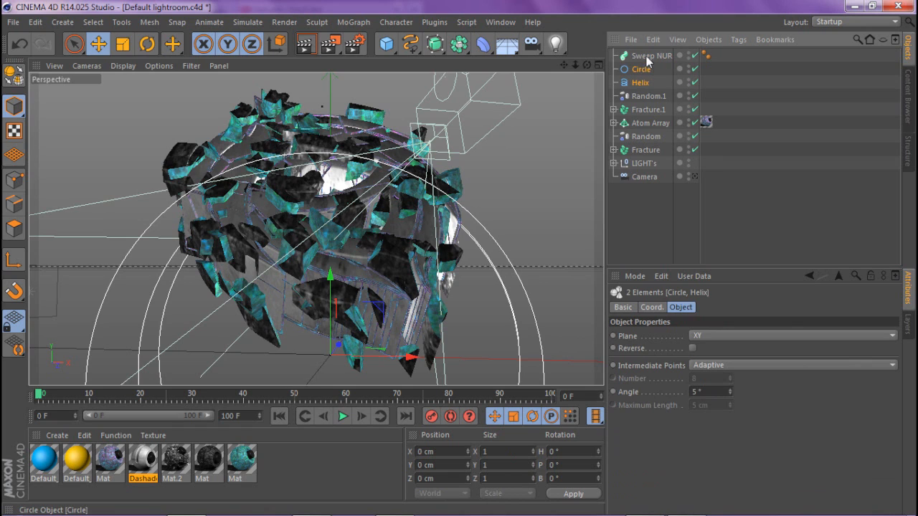
# - Try 30 cm and 25 cm for the sweep's Circle radius and settle on 10 cm
pyautogui.click(646, 70)
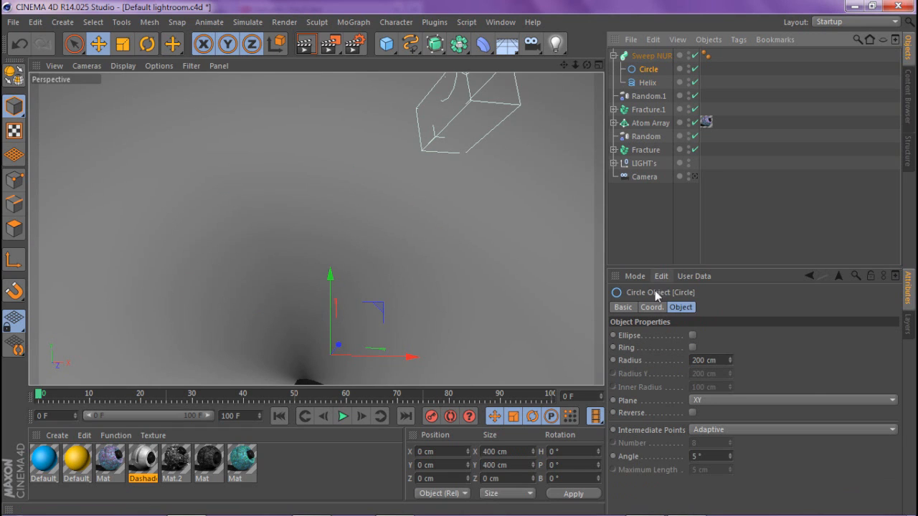
pyautogui.click(710, 360)
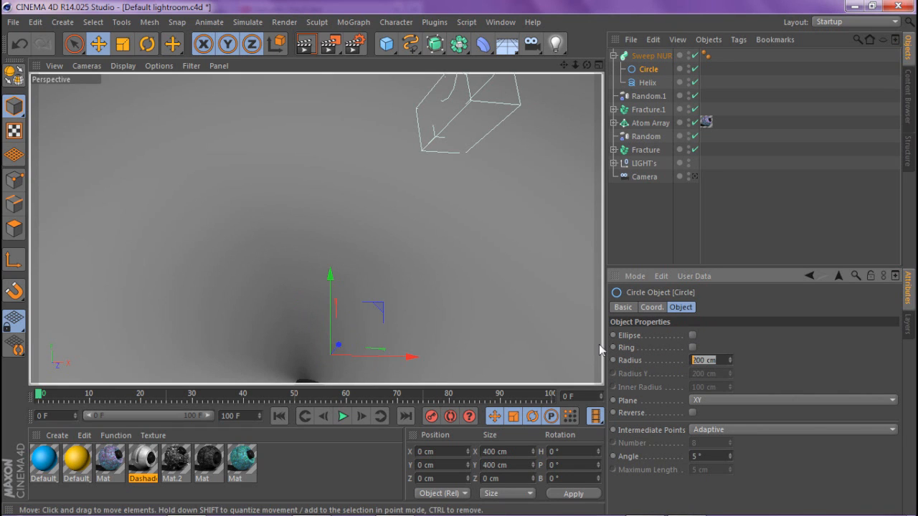
pyautogui.write('30')
pyautogui.press('Return')
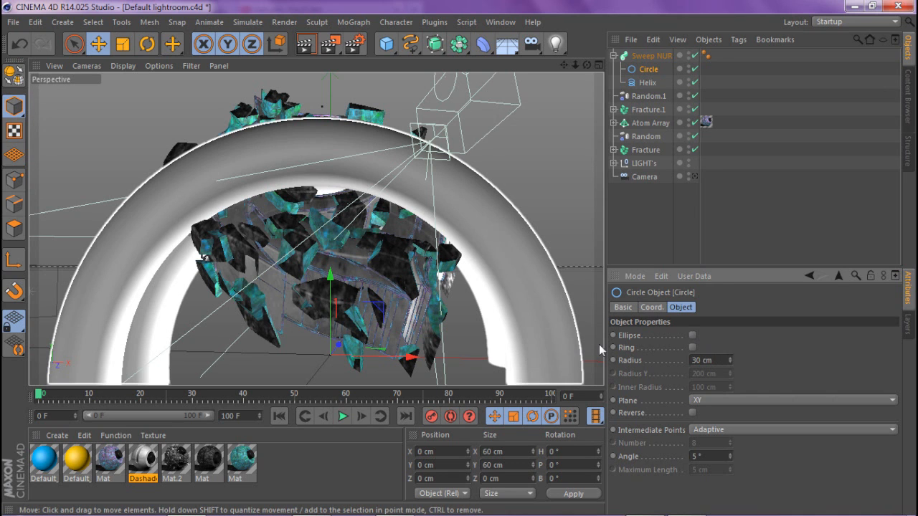
pyautogui.click(714, 360)
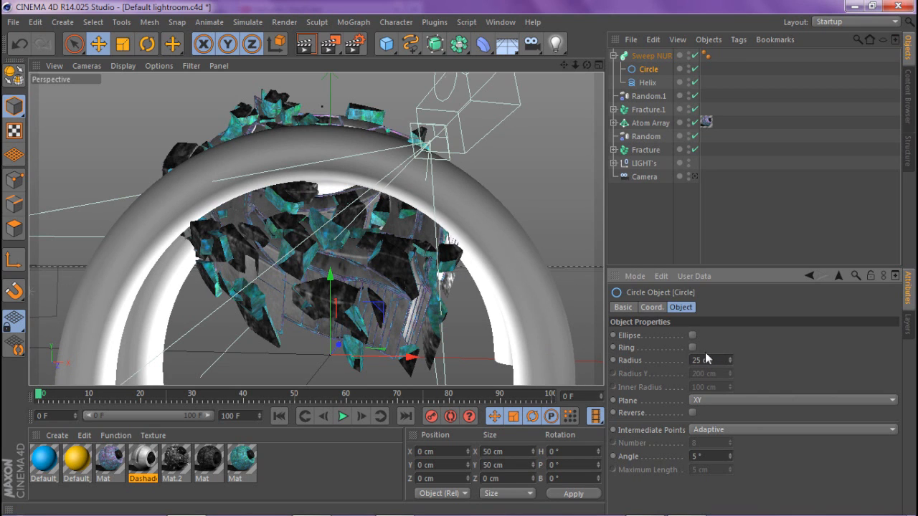
pyautogui.write('1000')
pyautogui.press('Return')
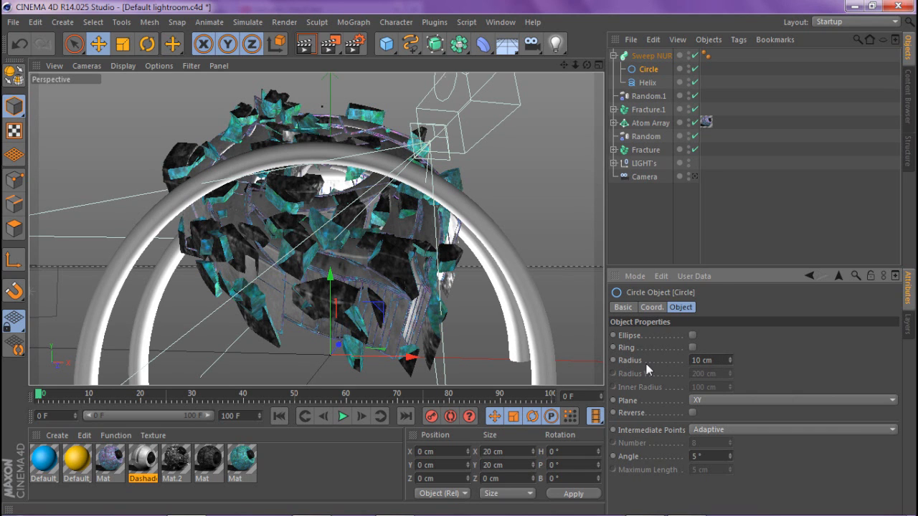
pyautogui.click(613, 55)
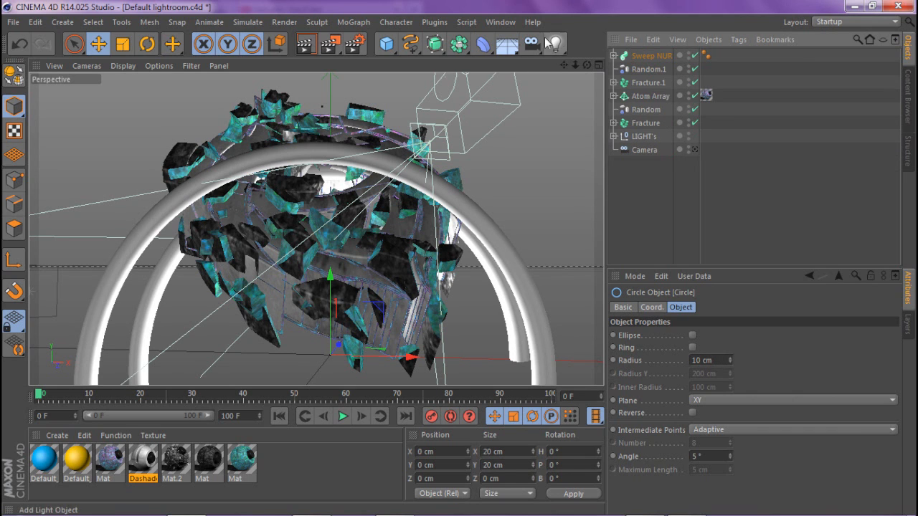
# - Nest the Sweep NURBS under a new Atom Array and take it back out
pyautogui.moveTo(458, 47); pyautogui.dragTo(638, 56)
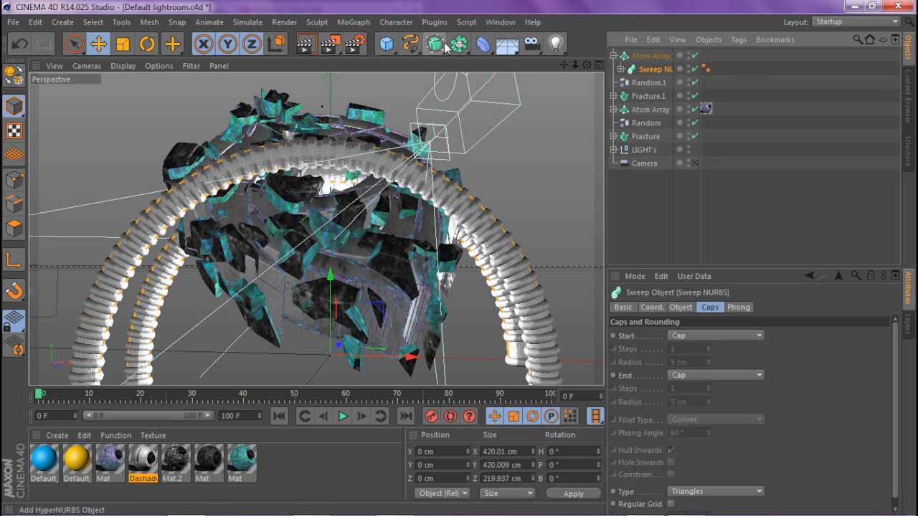
pyautogui.moveTo(458, 47); pyautogui.dragTo(588, 15)
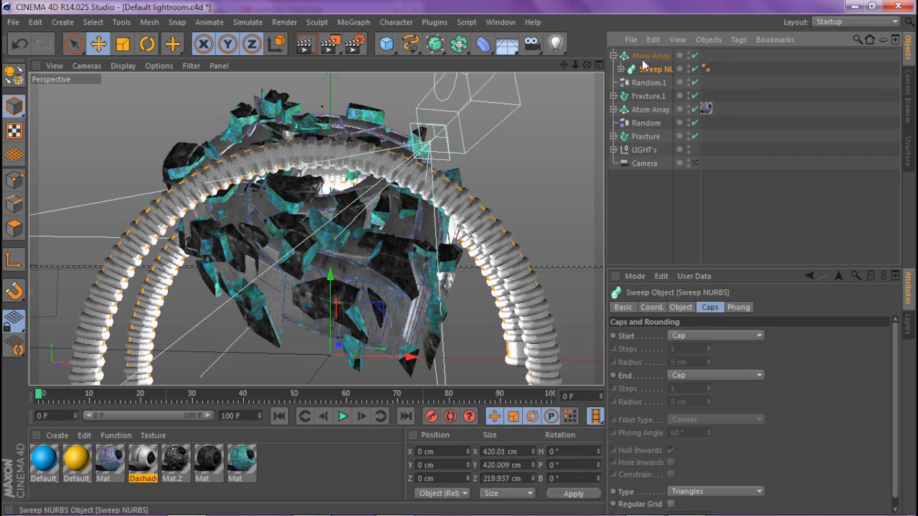
pyautogui.click(651, 56)
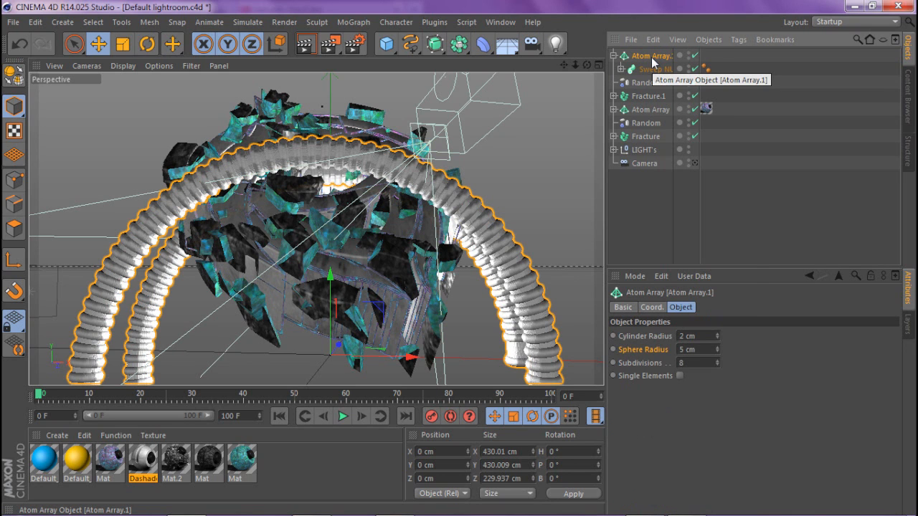
pyautogui.click(649, 69)
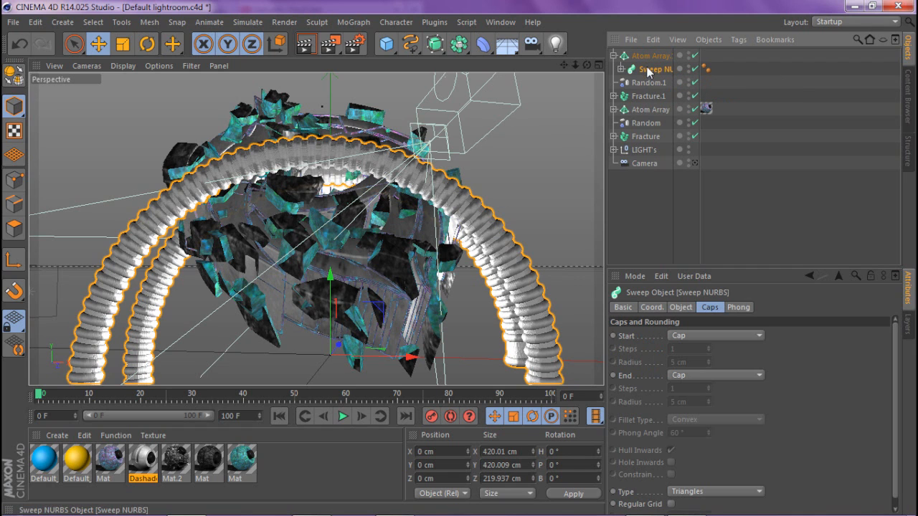
pyautogui.moveTo(650, 74)
pyautogui.mouseDown()
pyautogui.moveTo(656, 90)
pyautogui.moveTo(650, 74)
pyautogui.mouseUp()
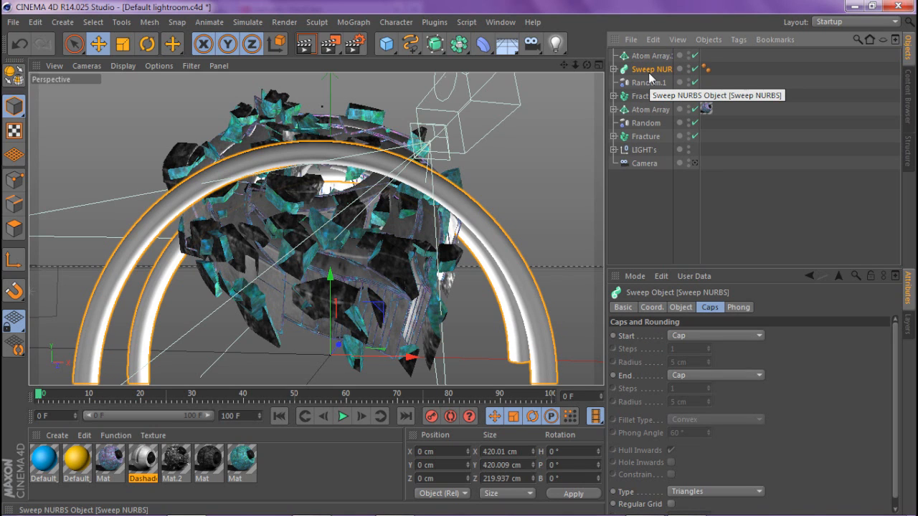
# - Wrap the Sweep NURBS directly in a new parent Atom Array and delete the empty Atom Array.1
pyautogui.click(460, 47)
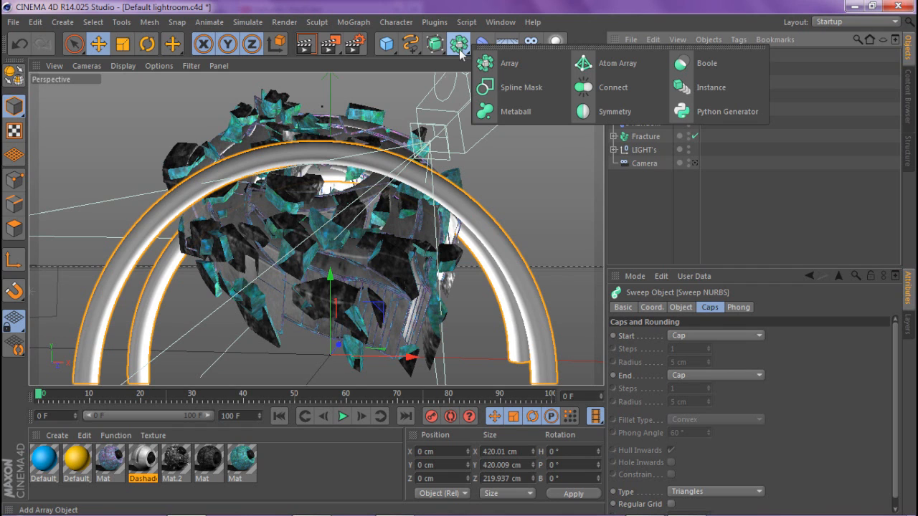
pyautogui.keyDown('alt'); pyautogui.click(629, 61); pyautogui.keyUp('alt')
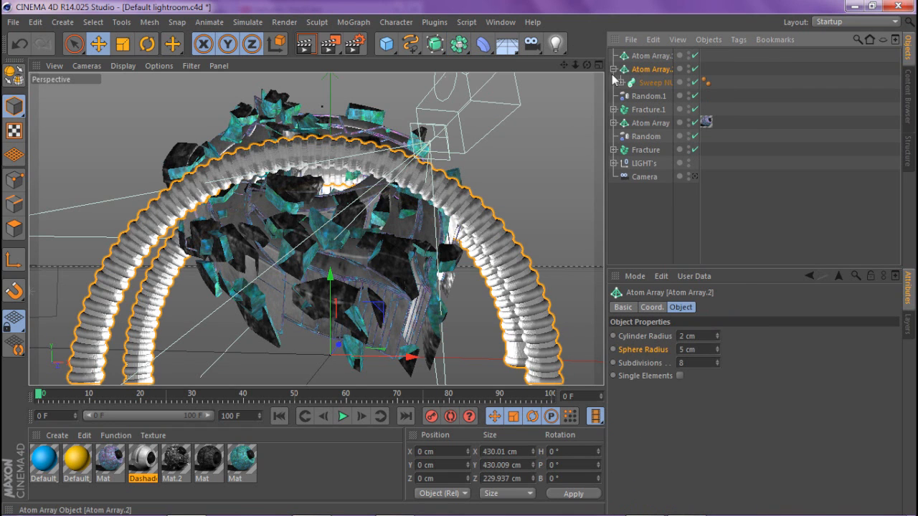
pyautogui.click(635, 59)
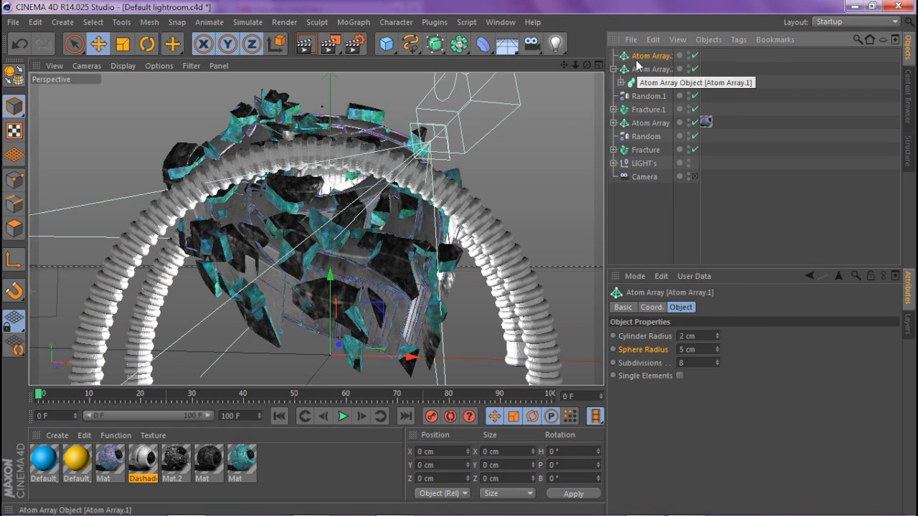
pyautogui.press('Delete')
# - Set the cylinder radius and sphere radius of the helix's Atom Array to 0.05 cm
pyautogui.click(642, 56)
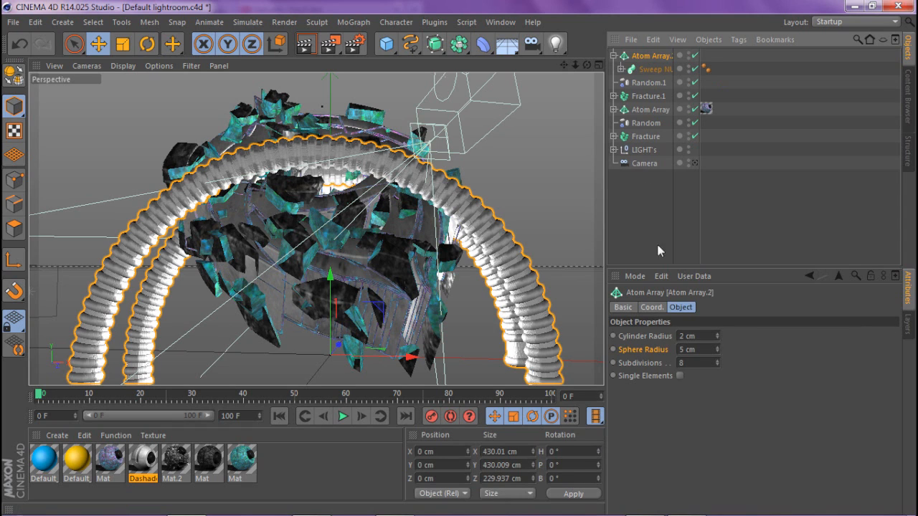
pyautogui.click(701, 350)
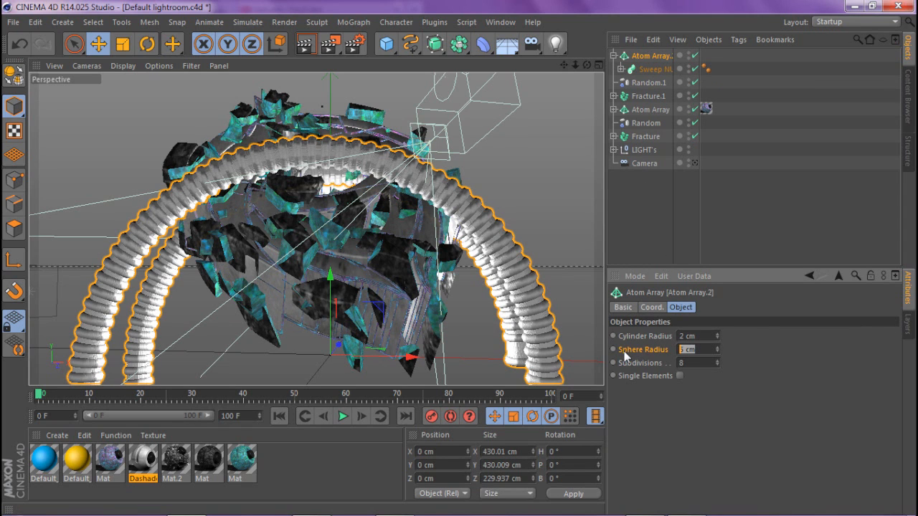
pyautogui.write('0.05')
pyautogui.press('Return')
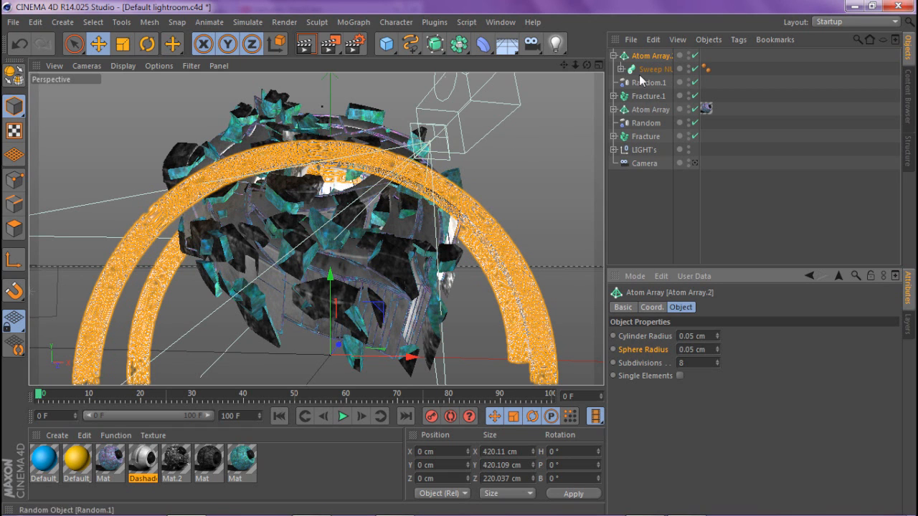
# - Scale the helix's Atom Array down uniformly to about 223 cm wide and 117 cm deep
pyautogui.click(696, 164)
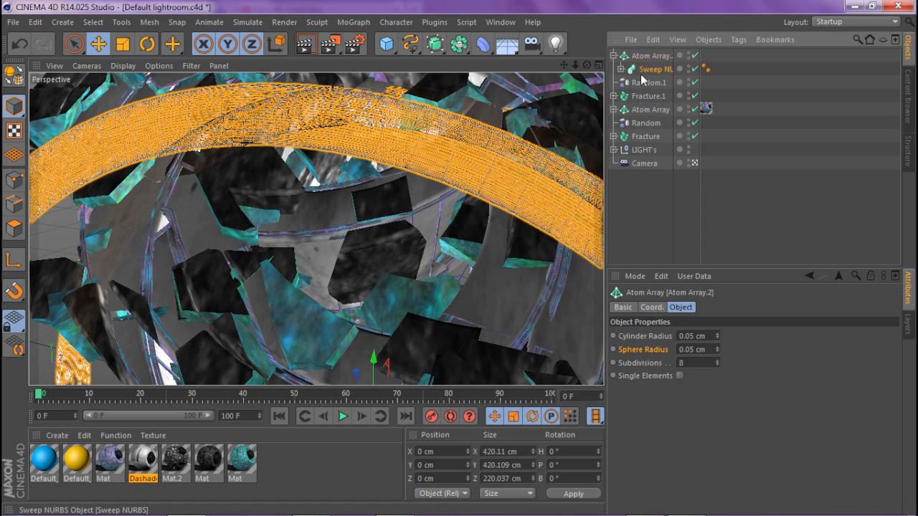
pyautogui.click(645, 69)
pyautogui.click(613, 56)
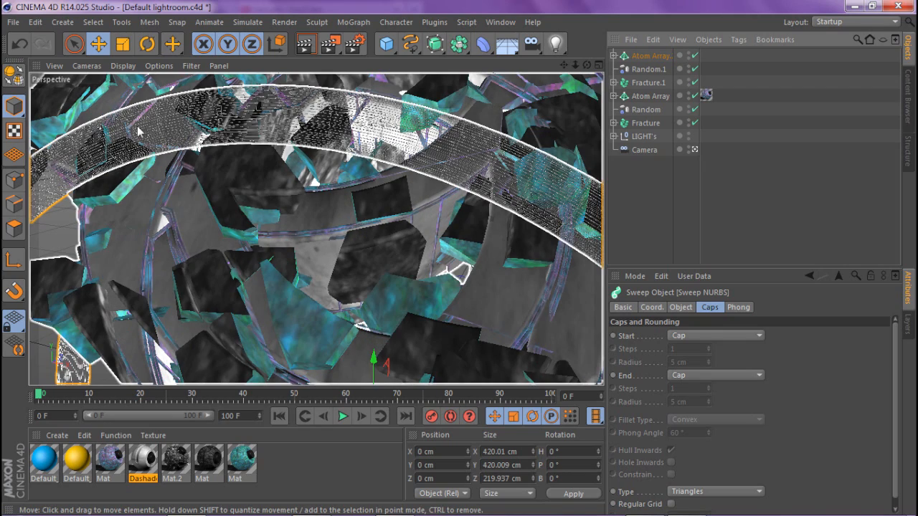
pyautogui.moveTo(574, 66); pyautogui.dragTo(575, 66)
pyautogui.click(649, 56)
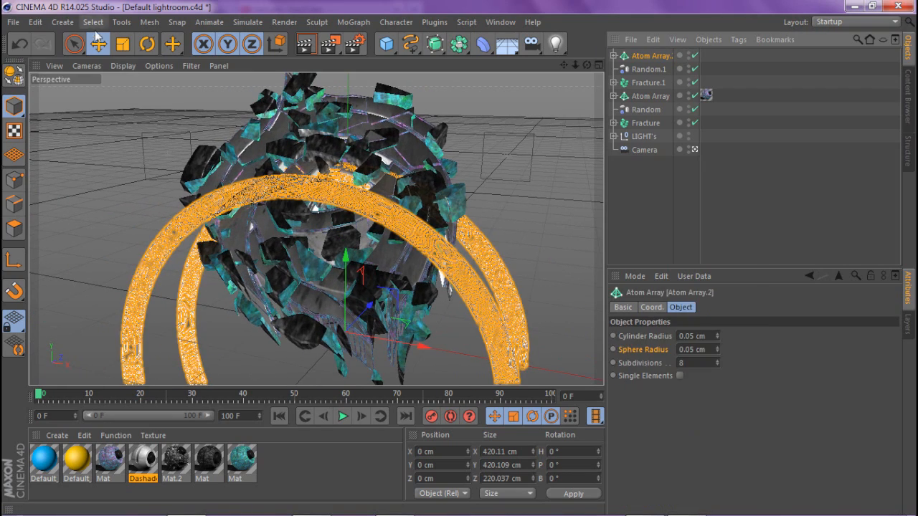
pyautogui.click(122, 46)
pyautogui.moveTo(194, 90); pyautogui.dragTo(194, 89)
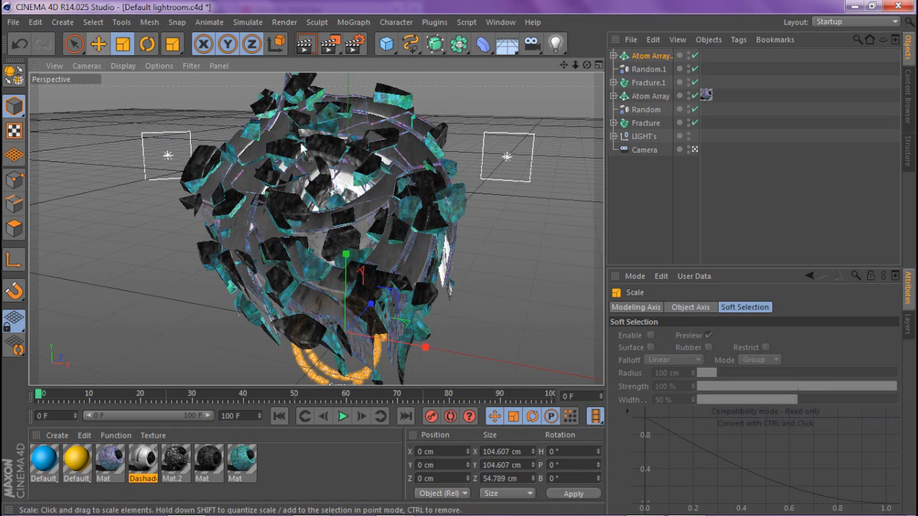
pyautogui.moveTo(332, 144); pyautogui.dragTo(362, 145)
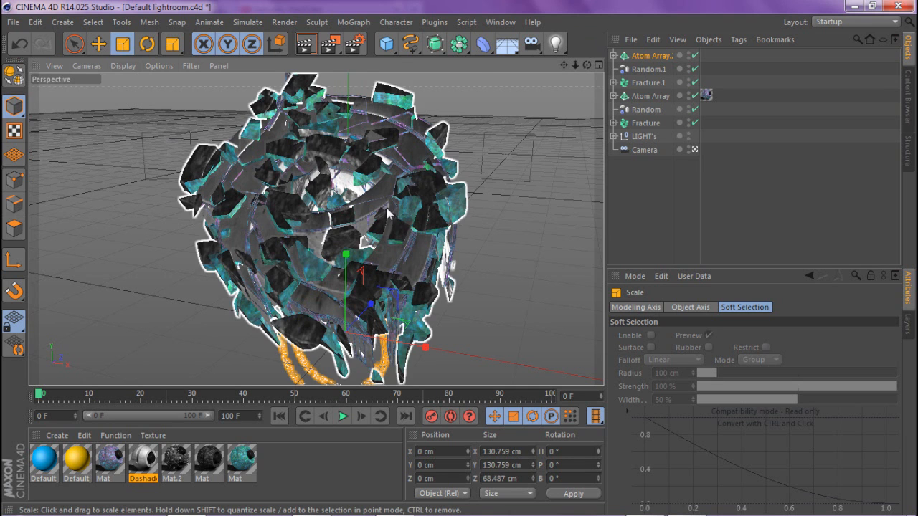
pyautogui.moveTo(542, 210); pyautogui.dragTo(628, 210)
pyautogui.moveTo(266, 218); pyautogui.dragTo(322, 223)
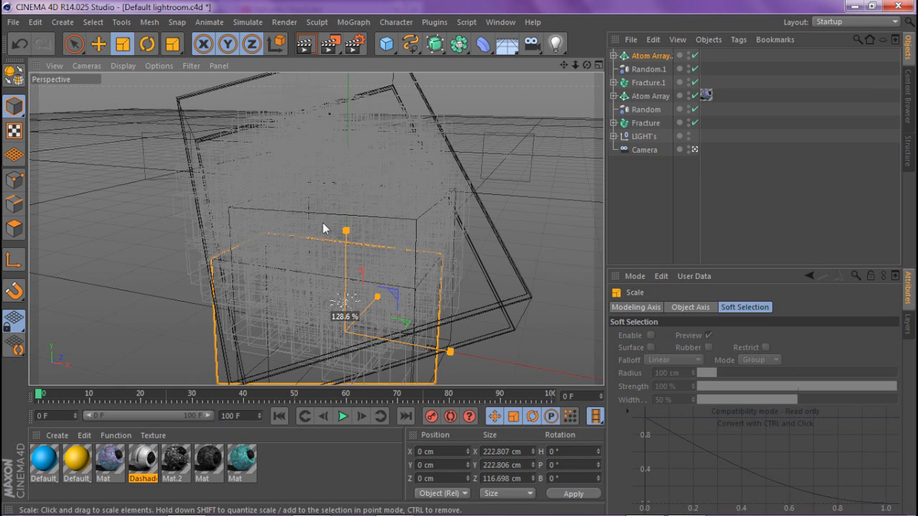
# - Move the helix's Atom Array to about X -39, Y 157, Z 27 cm and rotate it to about H -26°, P 10°, B -16°
pyautogui.click(100, 46)
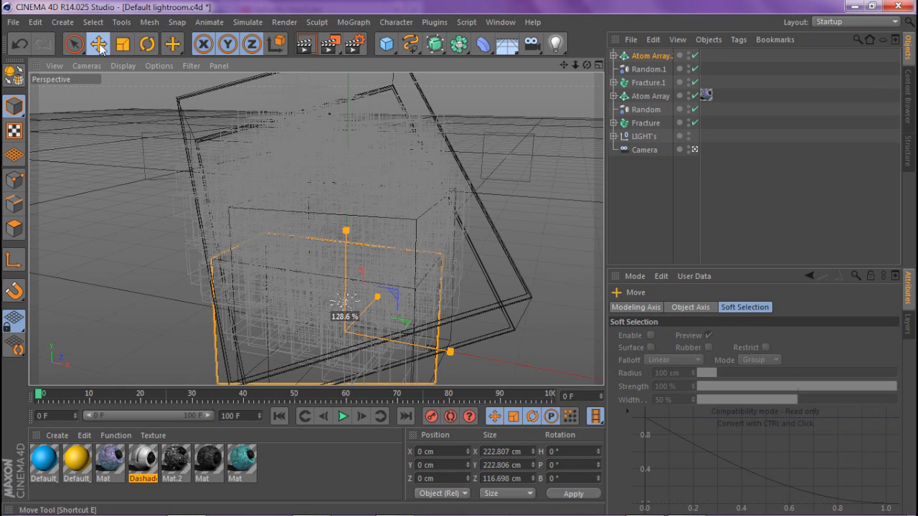
pyautogui.moveTo(376, 236); pyautogui.dragTo(355, 106)
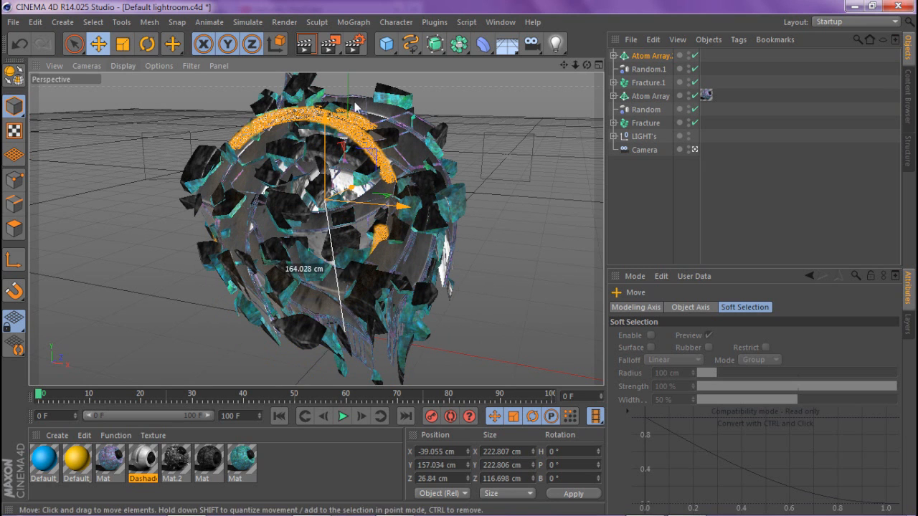
pyautogui.click(148, 45)
pyautogui.moveTo(348, 148); pyautogui.dragTo(324, 179)
pyautogui.click(695, 150)
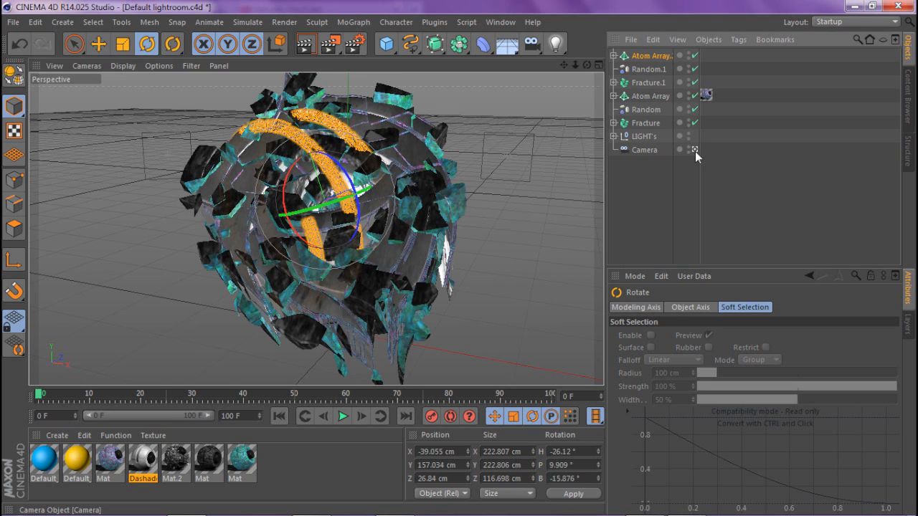
# - Duplicate the helix's Atom Array and rotate the copy to about H -342°, P -85°, B -77°
pyautogui.click(97, 45)
pyautogui.moveTo(416, 197); pyautogui.dragTo(452, 221)
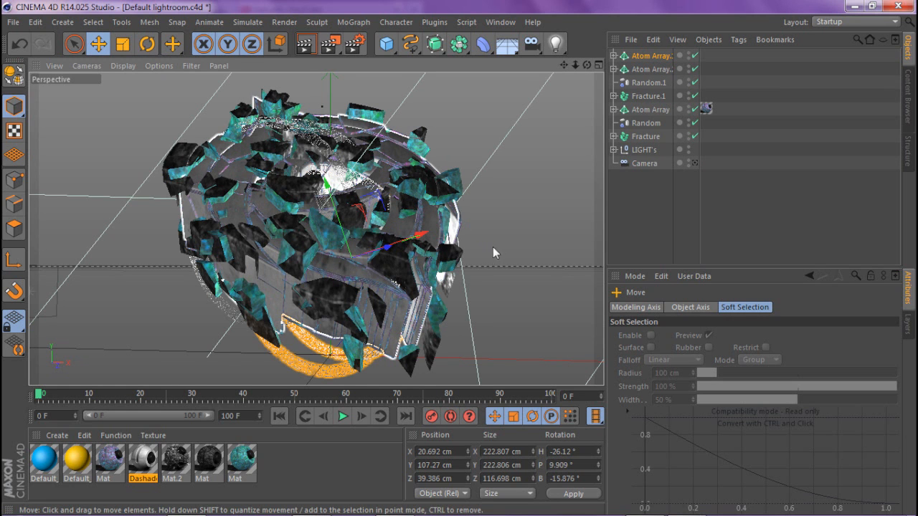
pyautogui.moveTo(516, 238); pyautogui.dragTo(526, 235)
pyautogui.click(147, 44)
pyautogui.moveTo(359, 215); pyautogui.dragTo(423, 218)
pyautogui.moveTo(412, 261); pyautogui.dragTo(439, 319)
# - Move the duplicated helix across the logo's middle, to about X 38, Y 74, Z -39 cm, and deselect it
pyautogui.click(100, 43)
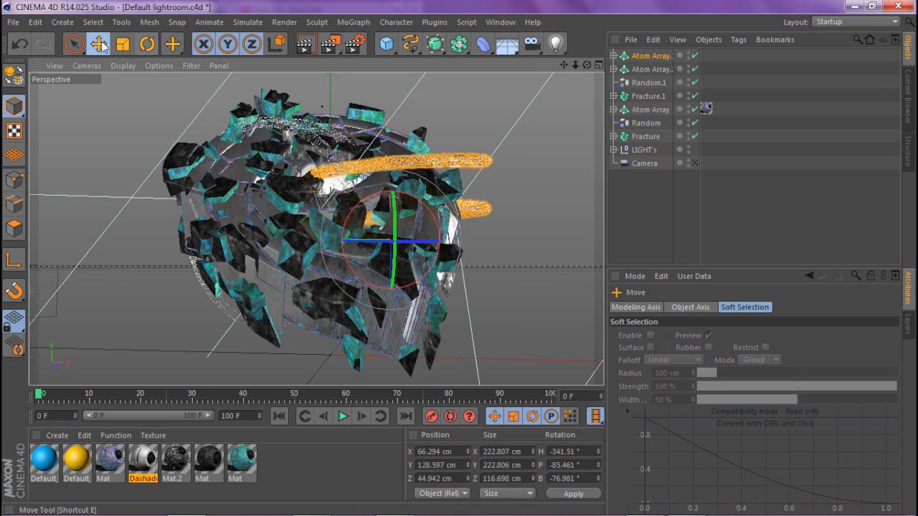
pyautogui.moveTo(384, 243); pyautogui.dragTo(433, 265)
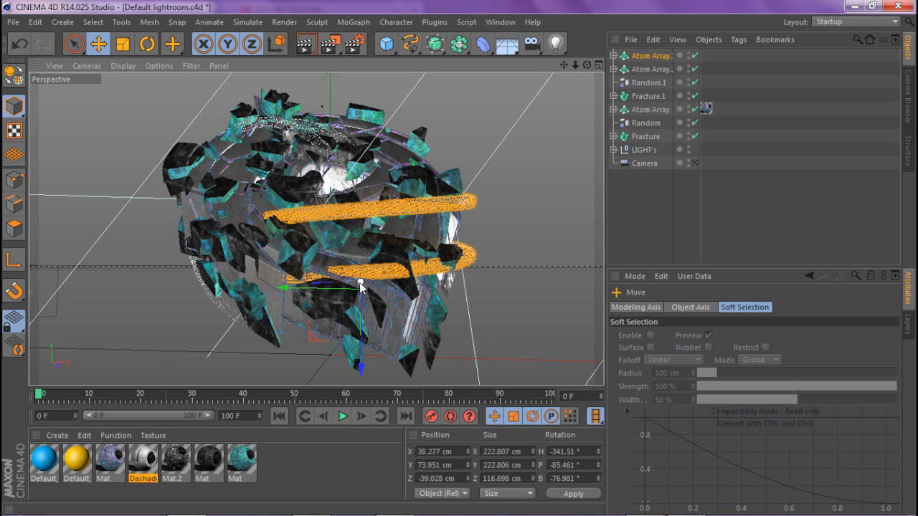
pyautogui.moveTo(362, 285); pyautogui.dragTo(360, 289)
pyautogui.click(643, 187)
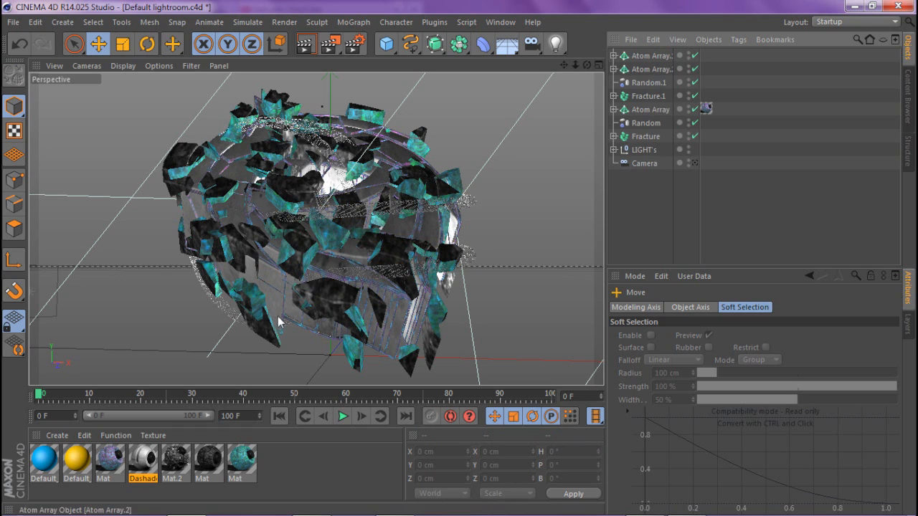
# - Apply the purple-blue Mat material to both helix Atom Arrays and set their texture projection to Cubic
pyautogui.moveTo(122, 450); pyautogui.dragTo(706, 69)
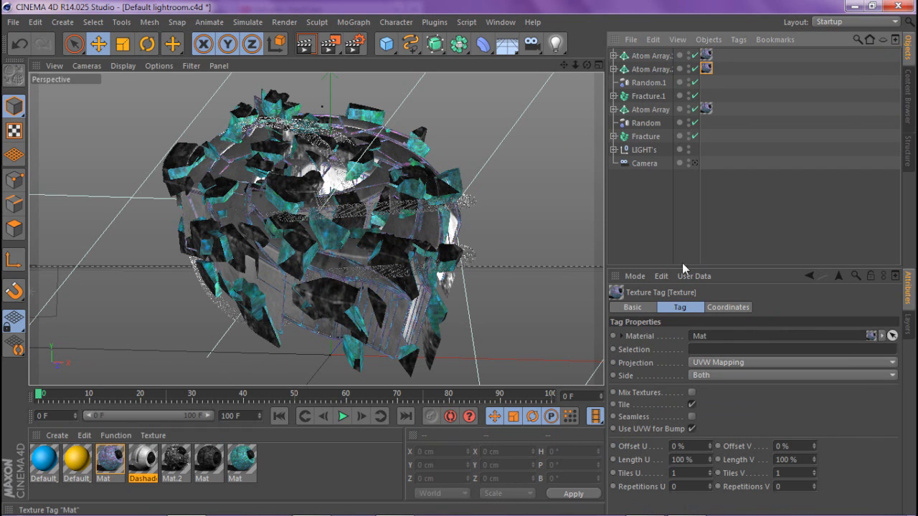
pyautogui.click(693, 365)
pyautogui.click(693, 416)
pyautogui.click(691, 416)
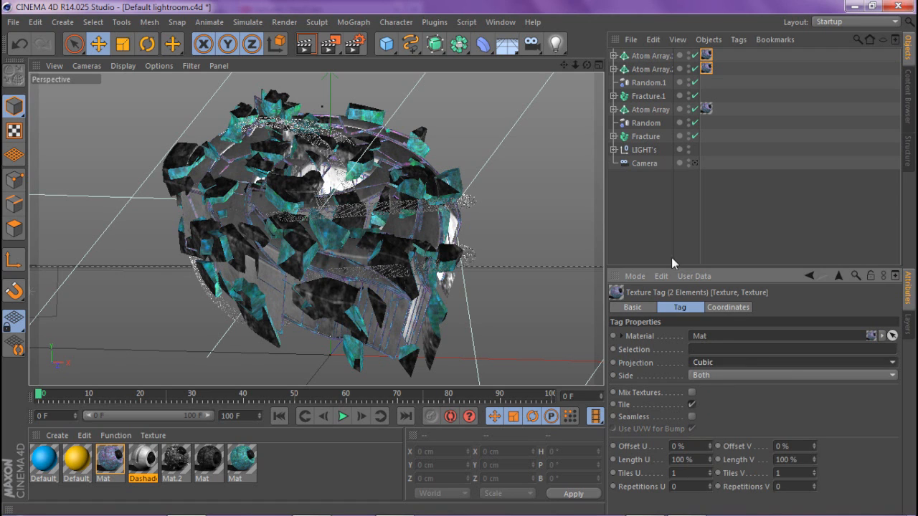
pyautogui.click(665, 226)
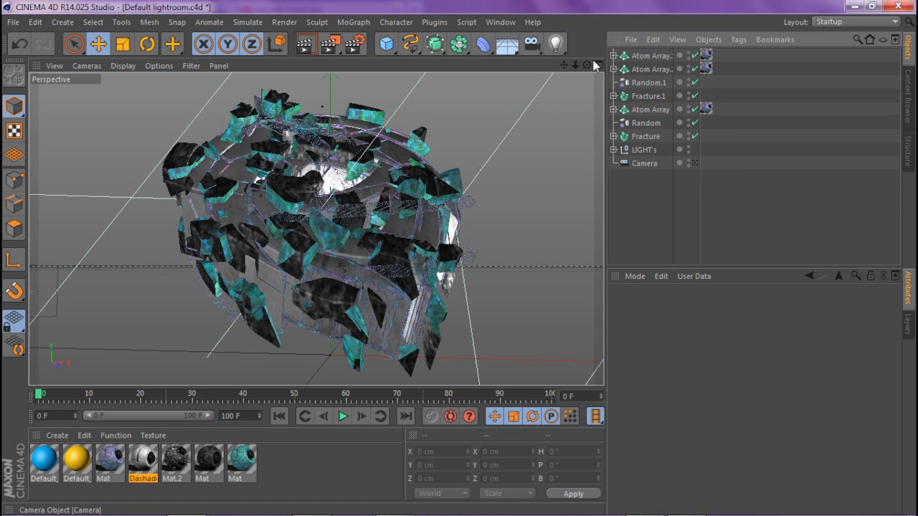
# - Inspect the textured helices up close from another angle, return to the original view and render it
pyautogui.click(693, 164)
pyautogui.moveTo(576, 64)
pyautogui.mouseDown()
pyautogui.moveTo(645, 65)
pyautogui.moveTo(588, 65)
pyautogui.moveTo(588, 36)
pyautogui.moveTo(559, 35)
pyautogui.moveTo(574, 72)
pyautogui.moveTo(599, 68)
pyautogui.moveTo(584, 79)
pyautogui.moveTo(598, 43)
pyautogui.moveTo(537, 72)
pyautogui.moveTo(587, 68)
pyautogui.mouseUp()
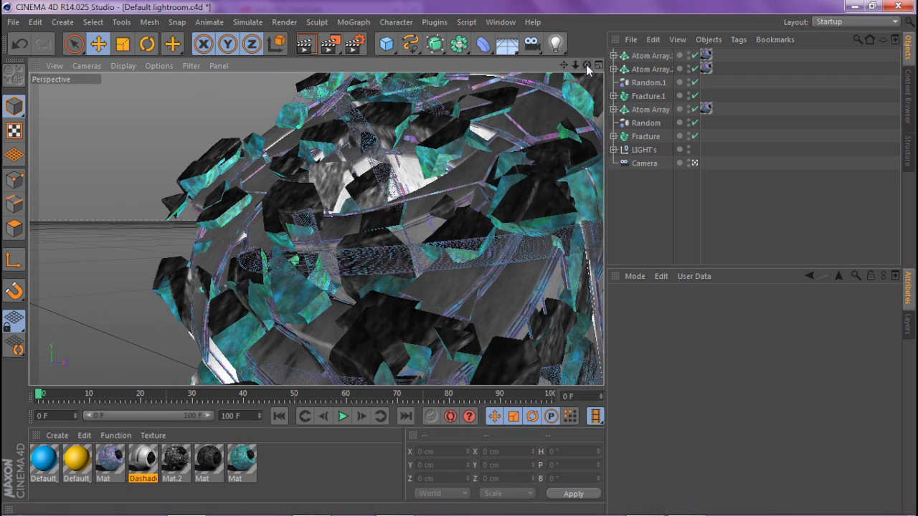
pyautogui.click(694, 162)
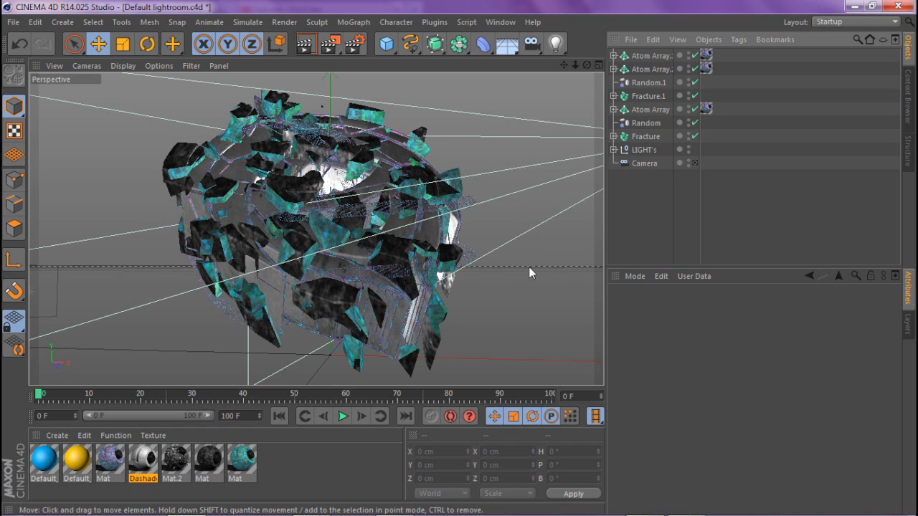
pyautogui.click(240, 222)
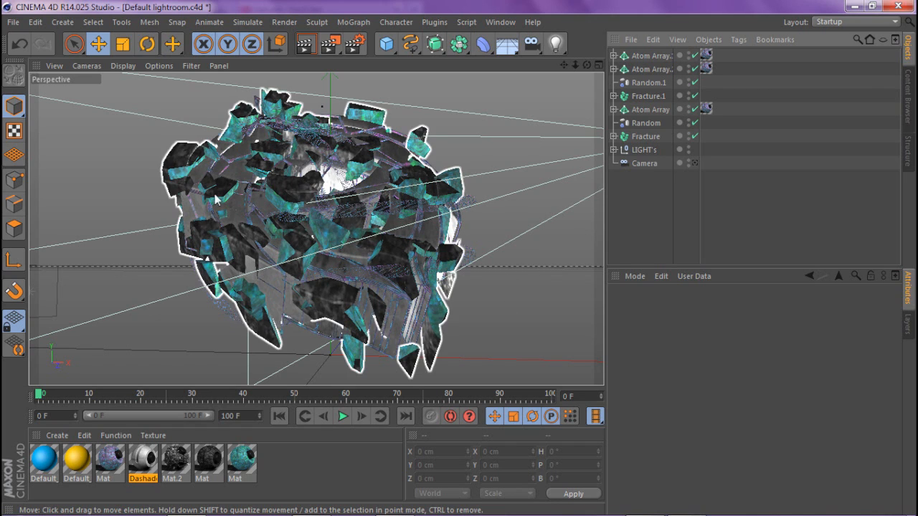
pyautogui.click(511, 337)
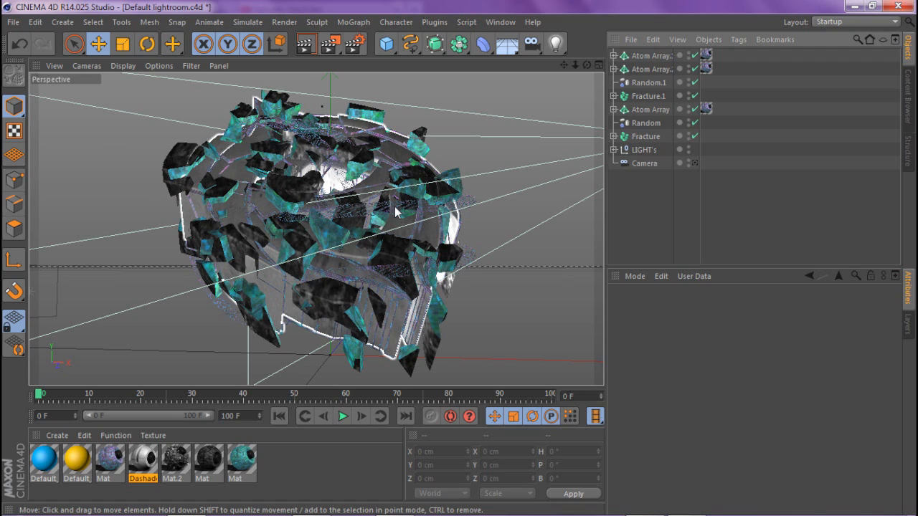
pyautogui.click(306, 51)
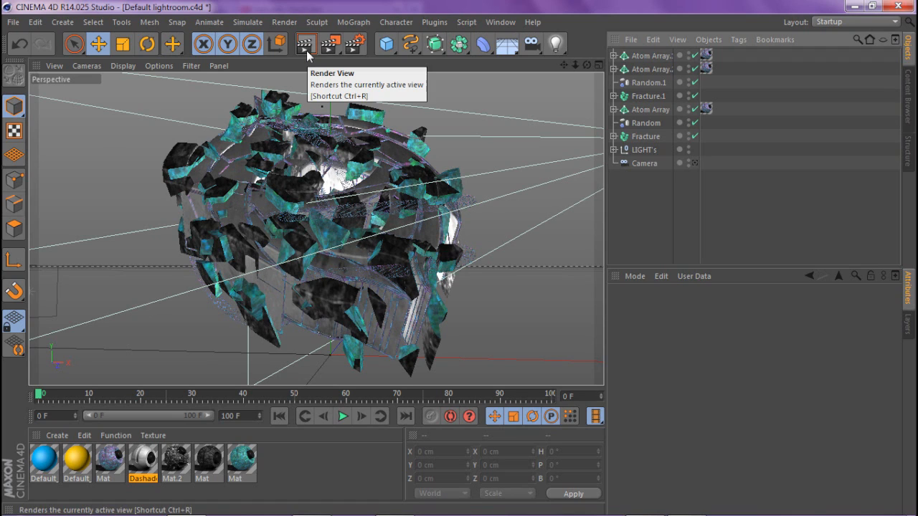